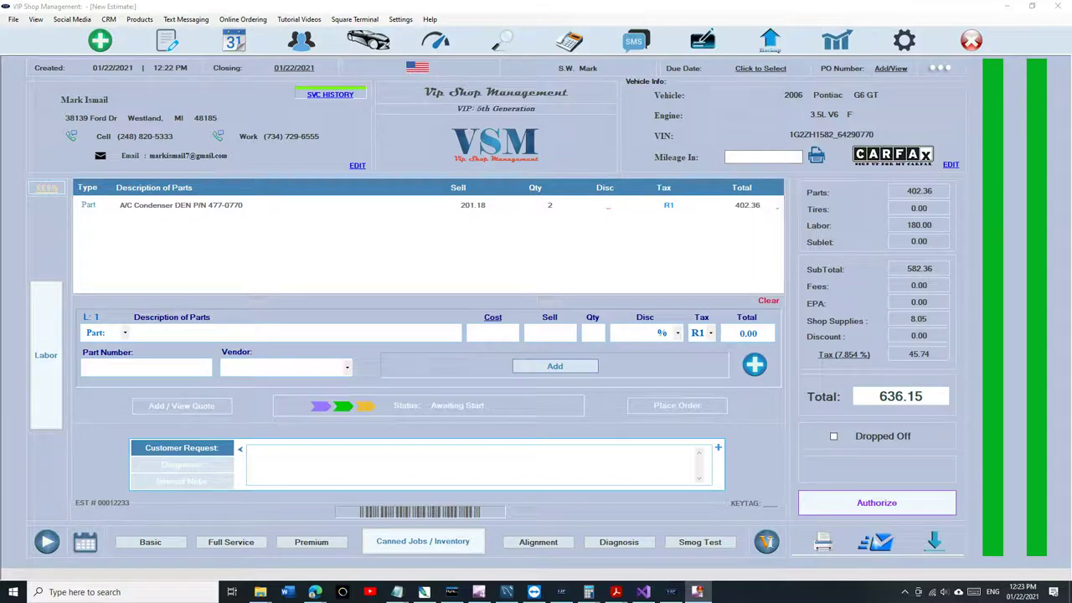
Step: Authorize the 636.15 estimate as an in-person approval
{"action": "left_click", "coordinate": [205, 333]}
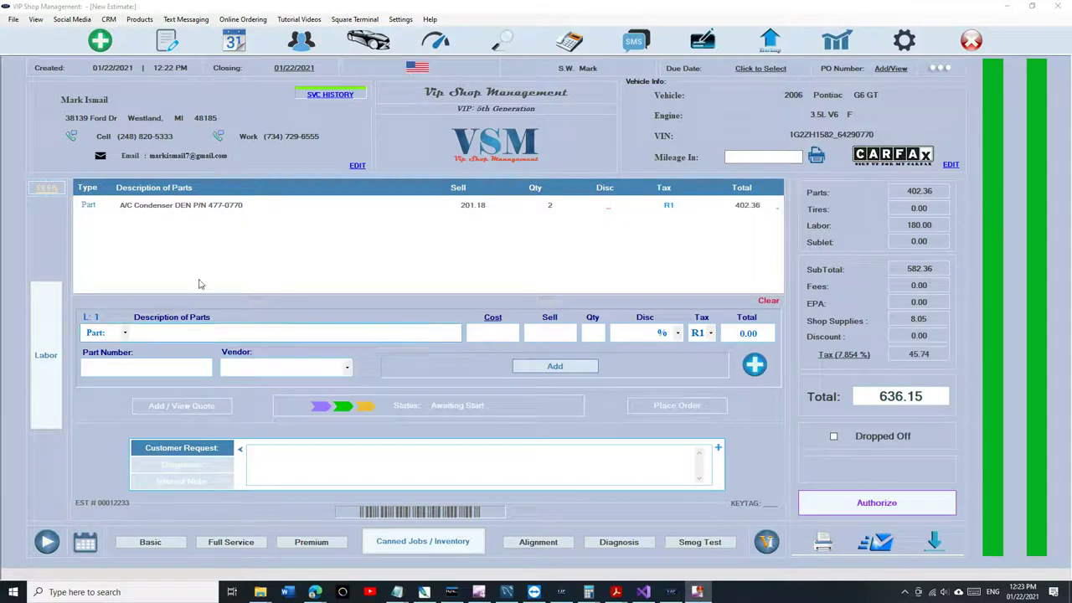
{"action": "left_click", "coordinate": [845, 510]}
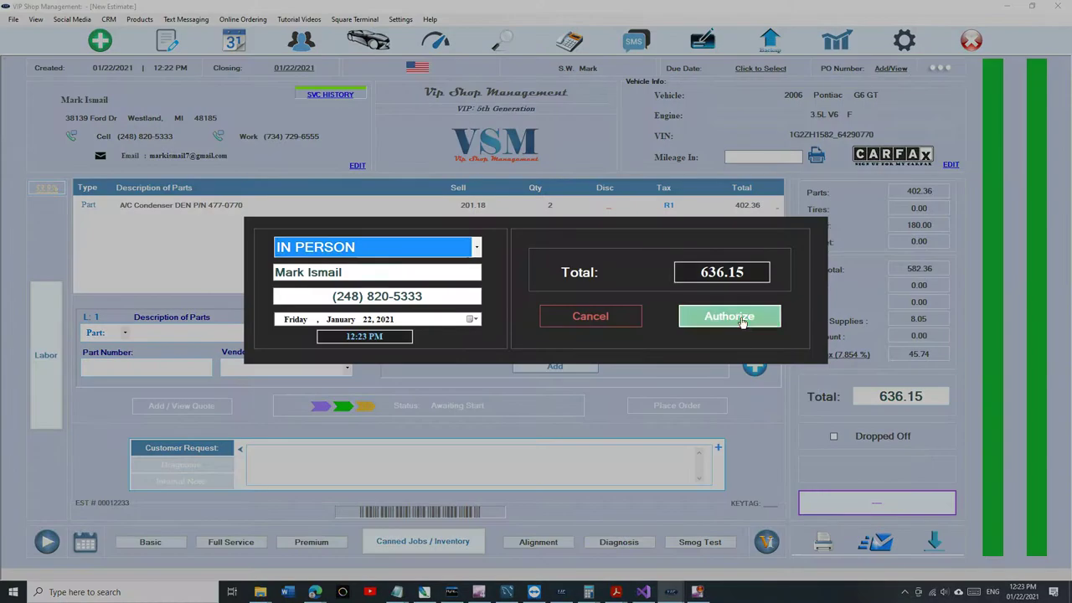
{"action": "left_click", "coordinate": [741, 319]}
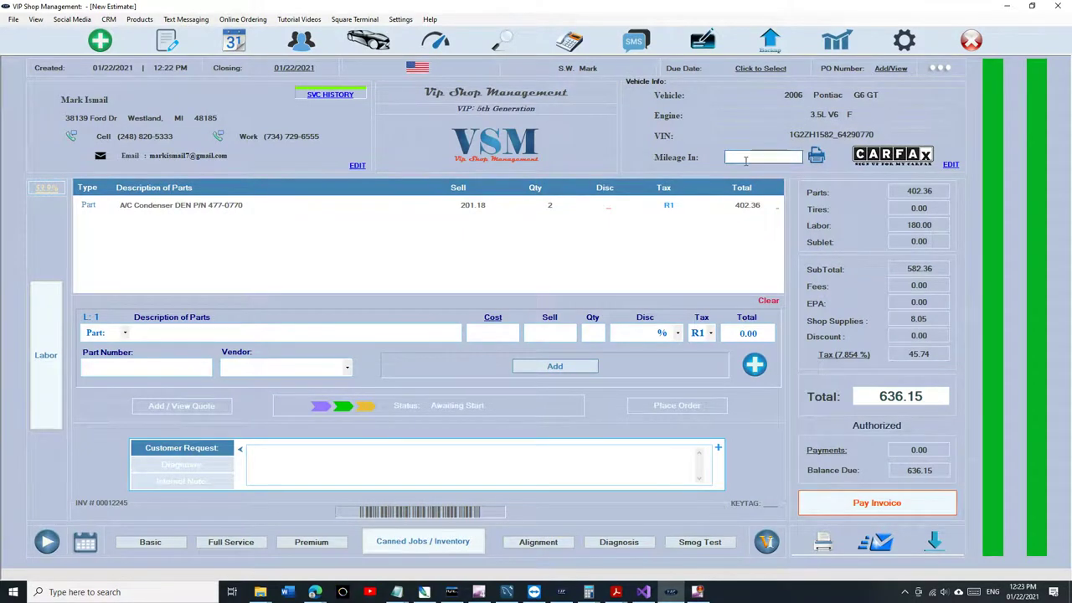
Step: Record 125000 as the mileage in and start a payment for the invoice
{"action": "left_click", "coordinate": [746, 159]}
{"action": "type", "text": "125000"}
{"action": "left_click", "coordinate": [860, 508]}
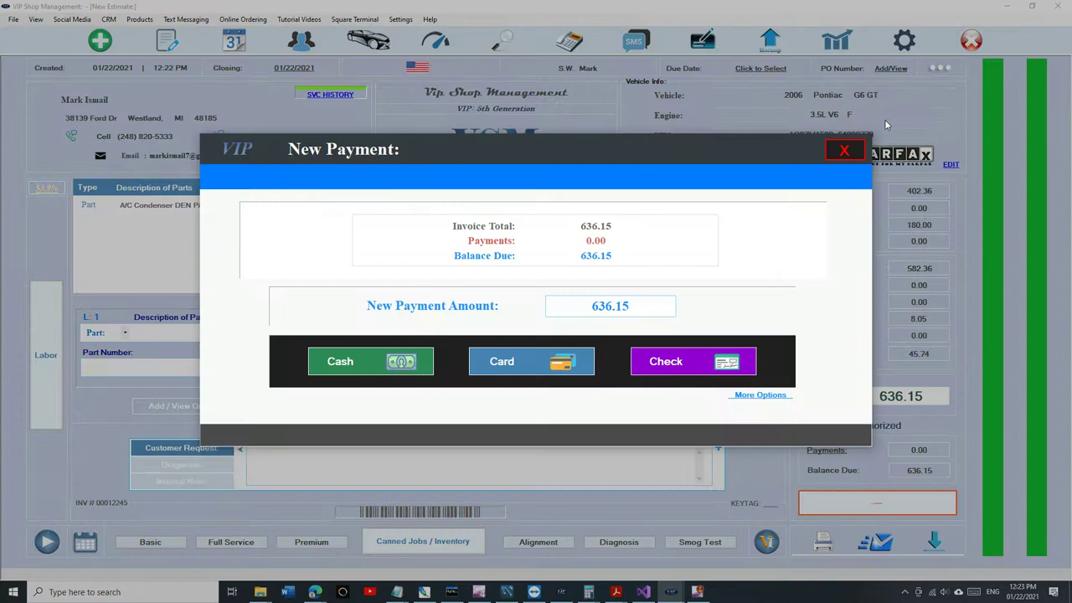
Step: Close and reopen the New Payment window for the invoice
{"action": "left_click", "coordinate": [834, 153]}
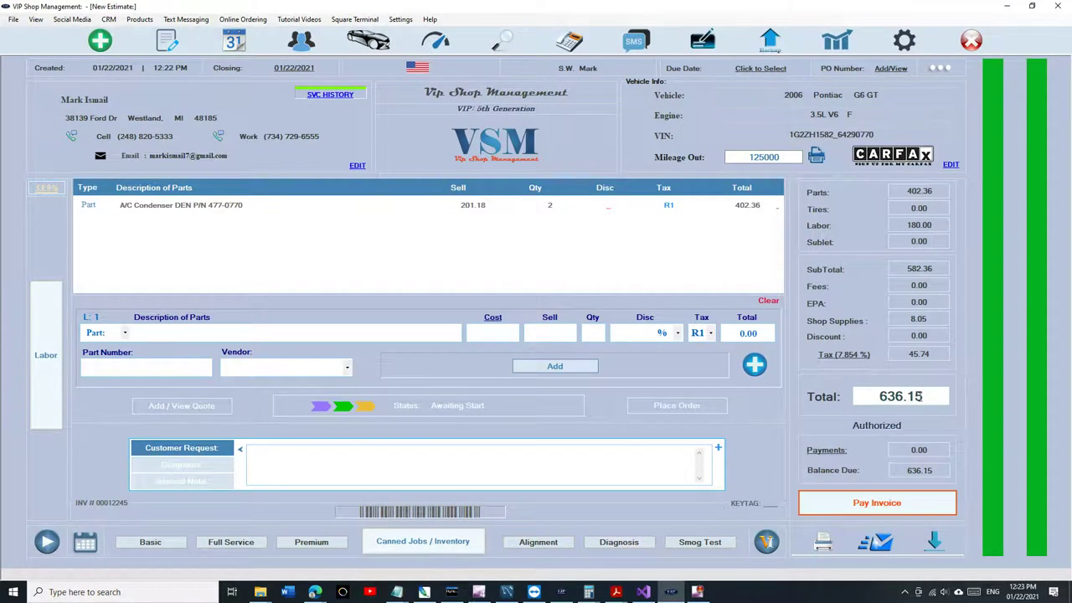
{"action": "left_click", "coordinate": [883, 503]}
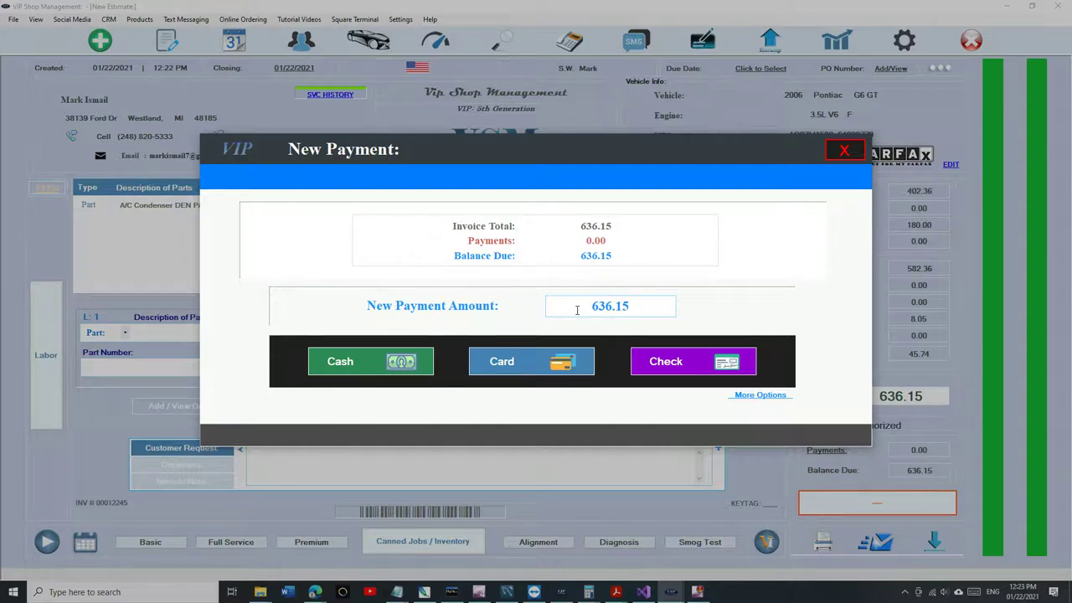
{"action": "left_click", "coordinate": [843, 155]}
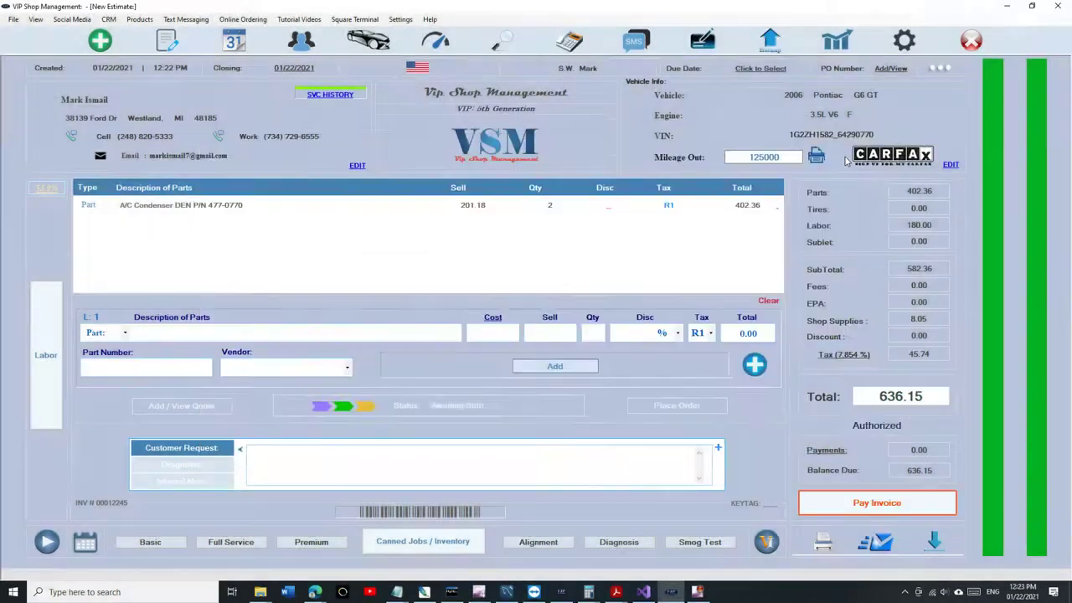
{"action": "left_click", "coordinate": [816, 494]}
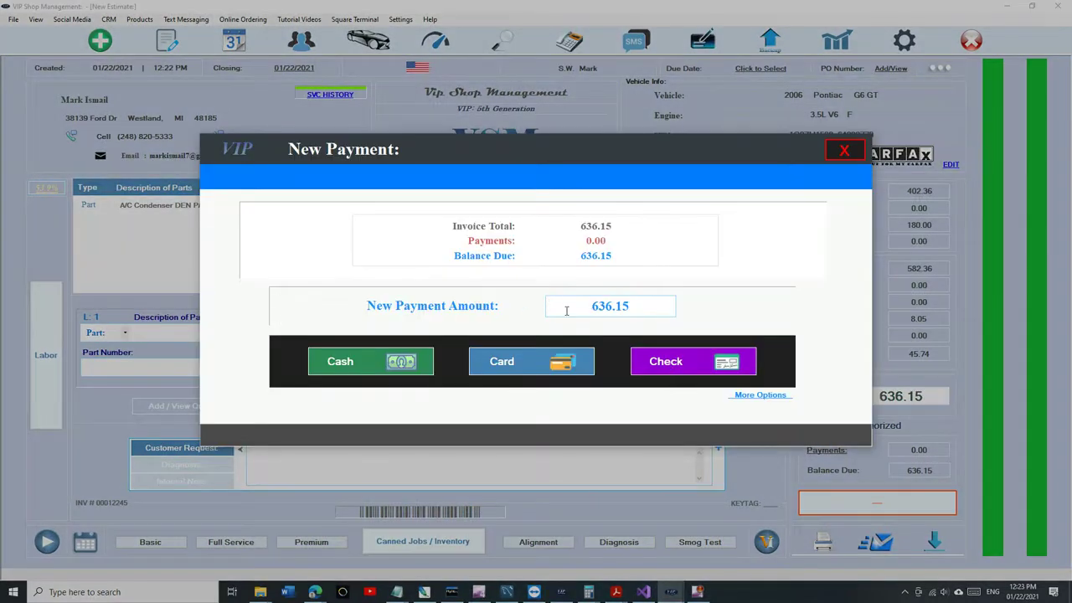
Step: Replace the 636.15 amount with 100.00 and record it as a cash payment
{"action": "left_click", "coordinate": [605, 306]}
{"action": "key", "text": "BackSpace"}
{"action": "type", "text": "100.00"}
{"action": "left_click", "coordinate": [345, 362]}
{"action": "left_click", "coordinate": [639, 376]}
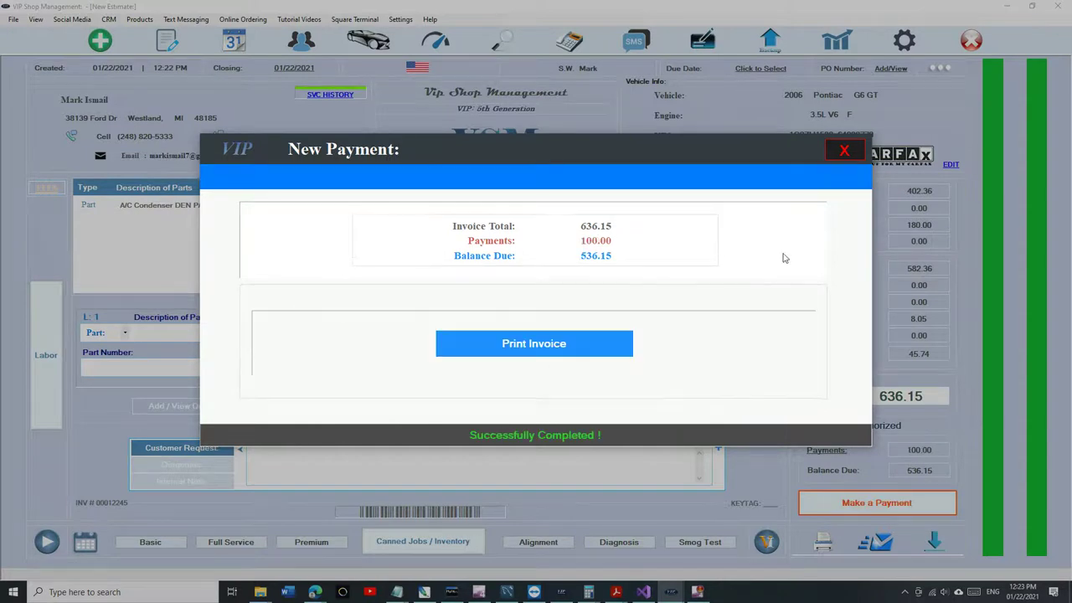
{"action": "left_click", "coordinate": [844, 153]}
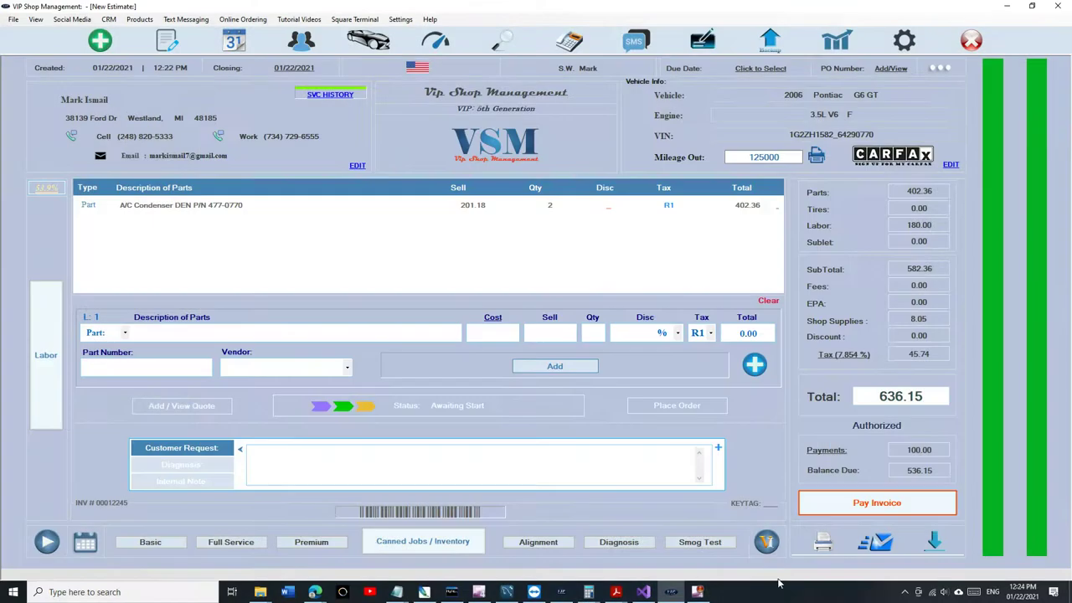
Step: Review the payment history, then send the 536.15 balance to the card terminal
{"action": "left_click", "coordinate": [839, 456]}
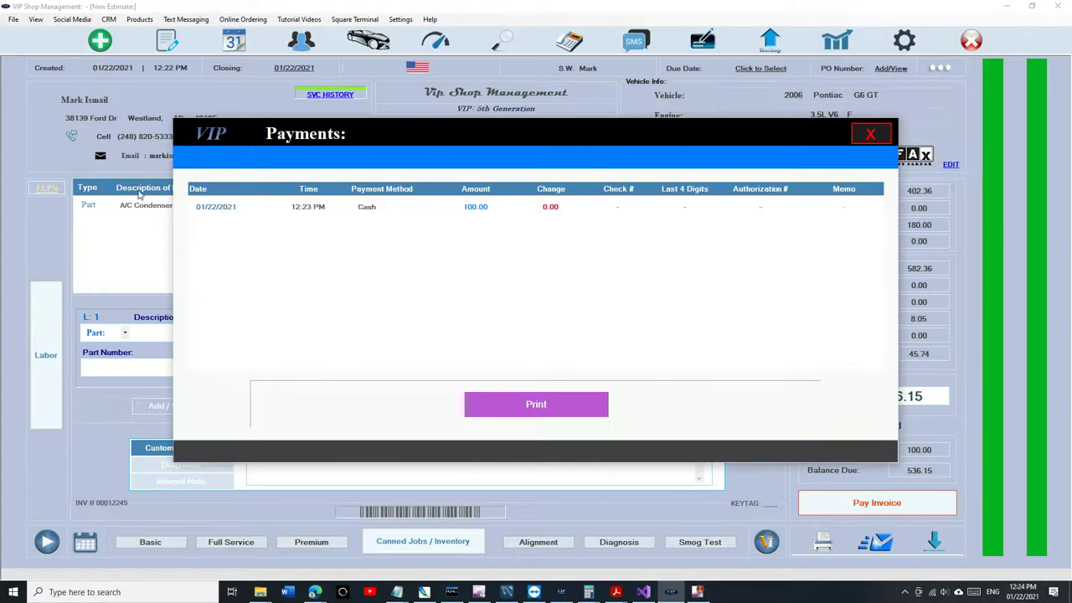
{"action": "left_click", "coordinate": [871, 134]}
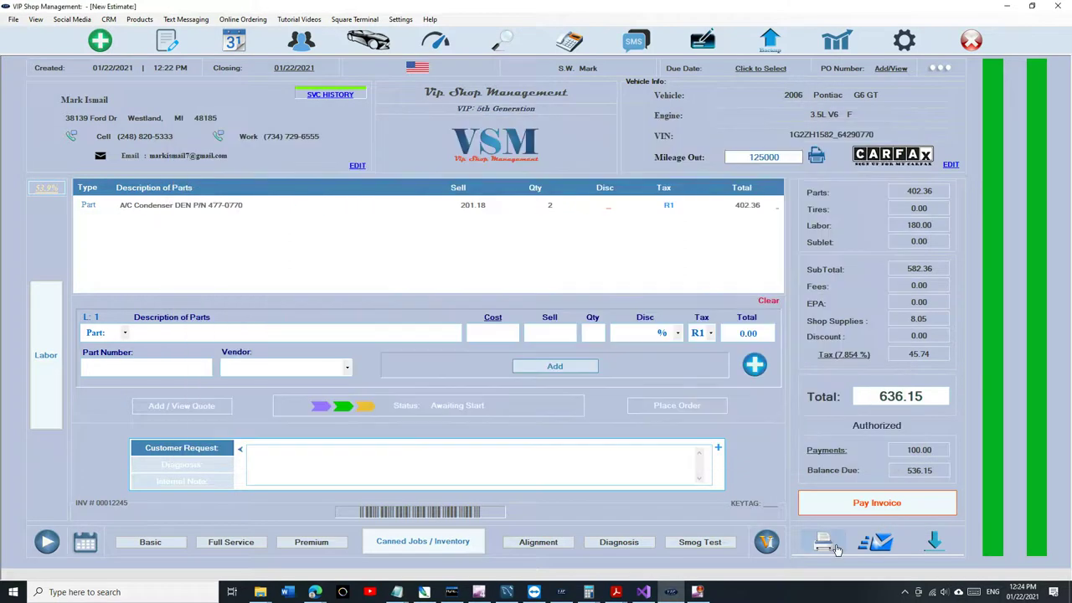
{"action": "left_click", "coordinate": [875, 507]}
{"action": "left_click", "coordinate": [518, 369]}
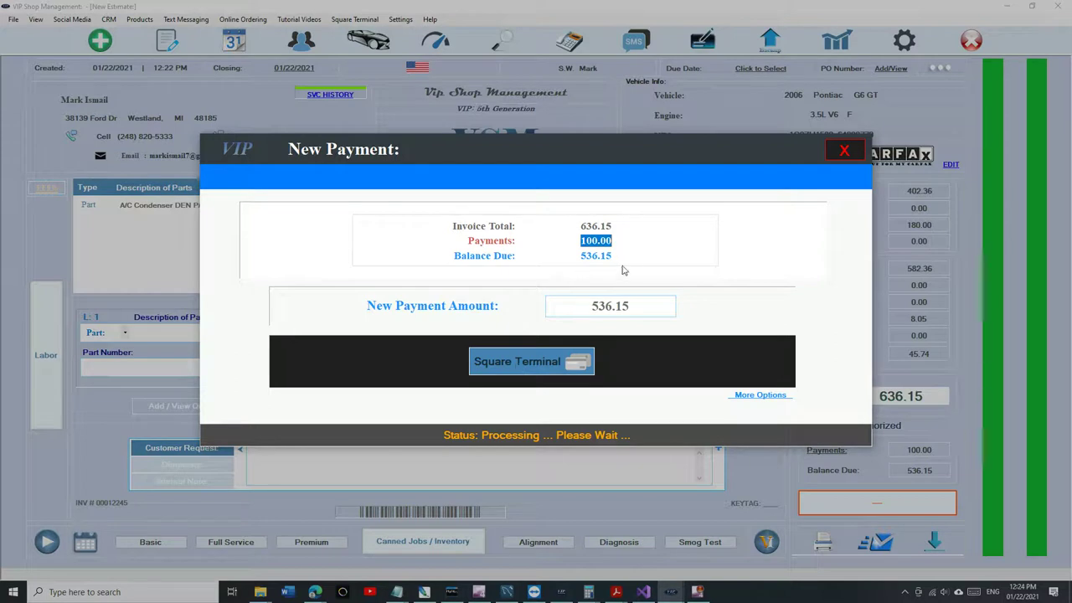
Step: Cancel the card charge and pay the 536.15 balance by check, entering the check number
{"action": "left_click", "coordinate": [844, 151]}
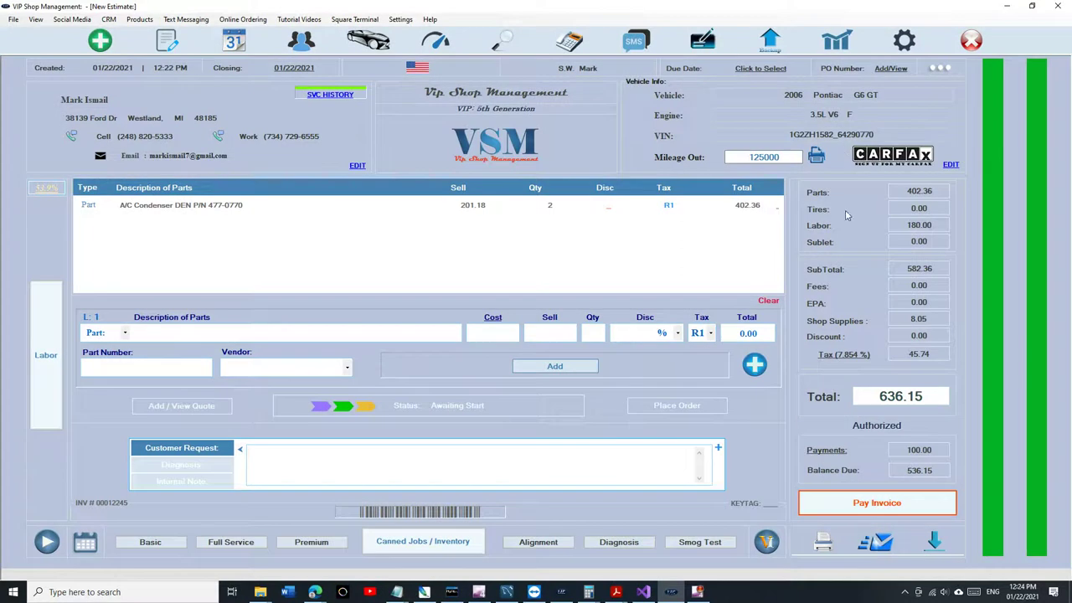
{"action": "left_click", "coordinate": [880, 507]}
{"action": "left_click", "coordinate": [681, 369]}
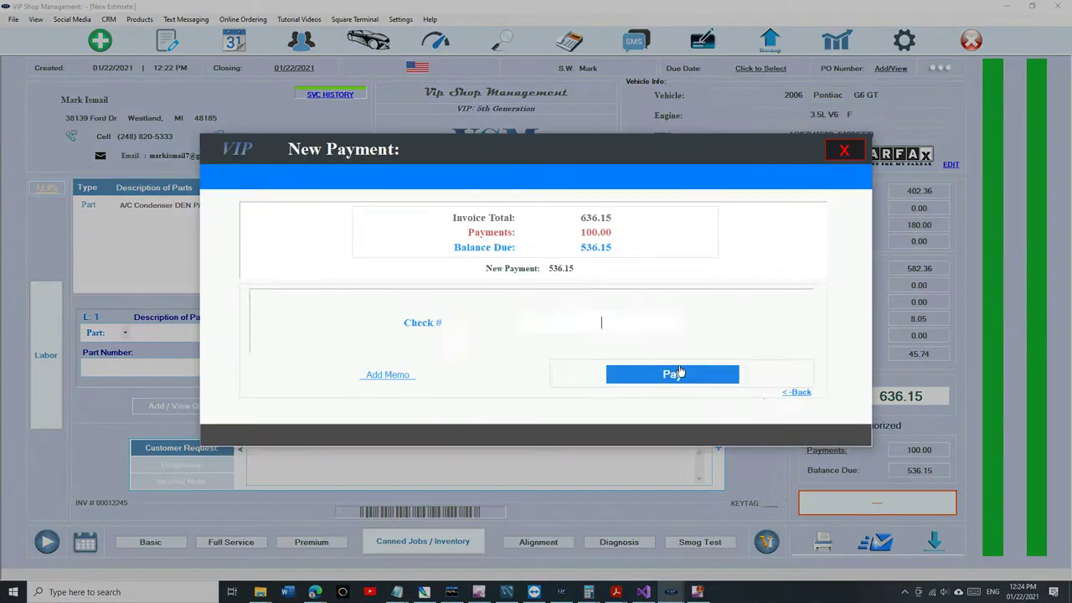
{"action": "type", "text": "51515"}
{"action": "left_click", "coordinate": [684, 381]}
{"action": "left_click", "coordinate": [843, 150]}
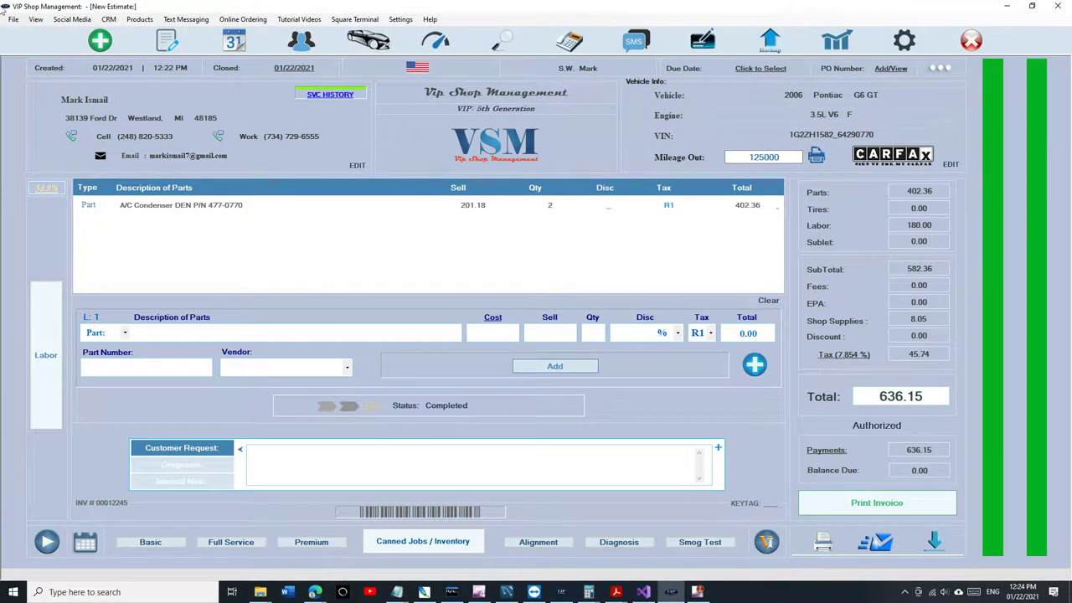
Step: Start an estimate for the existing customer's 2006 Pontiac G6 GT and load the Fisher Auto Parts catalog
{"action": "left_click", "coordinate": [105, 50]}
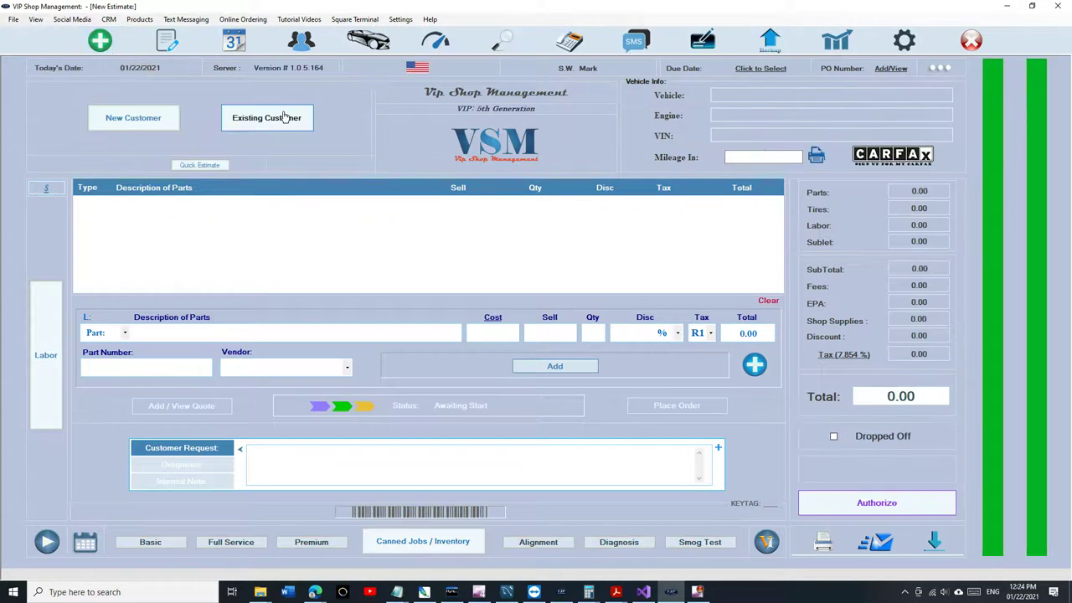
{"action": "left_click", "coordinate": [276, 115]}
{"action": "type", "text": "mark is"}
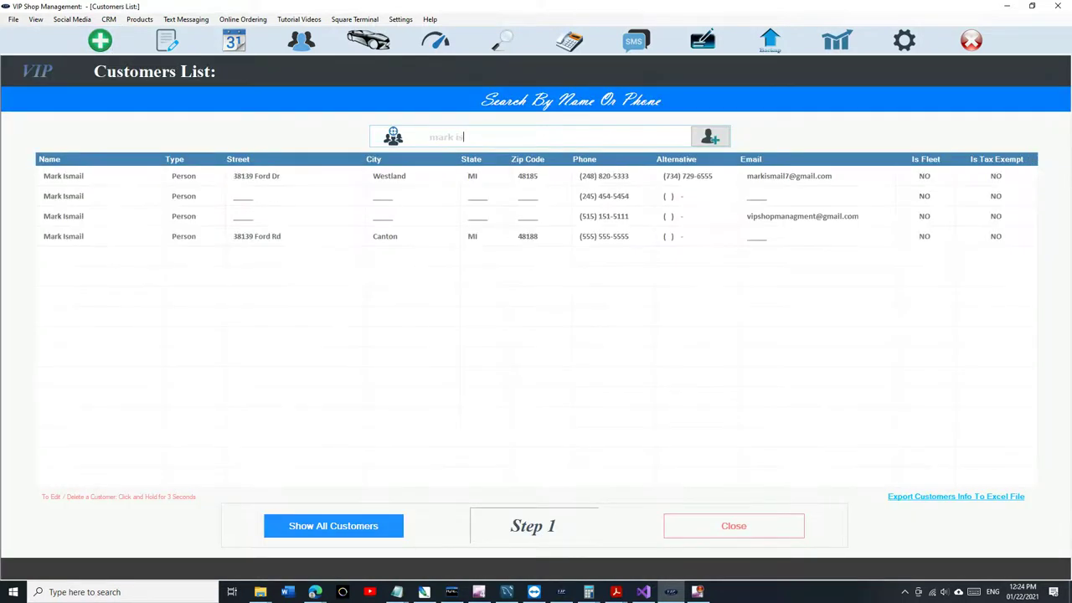
{"action": "left_click", "coordinate": [497, 179]}
{"action": "left_click", "coordinate": [487, 208]}
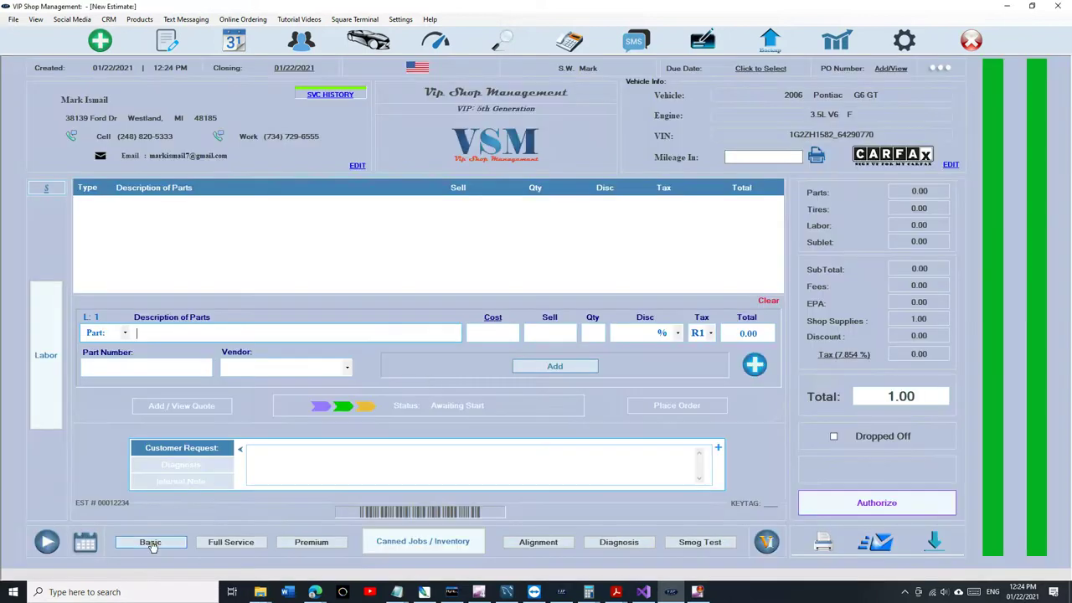
{"action": "left_click", "coordinate": [427, 542]}
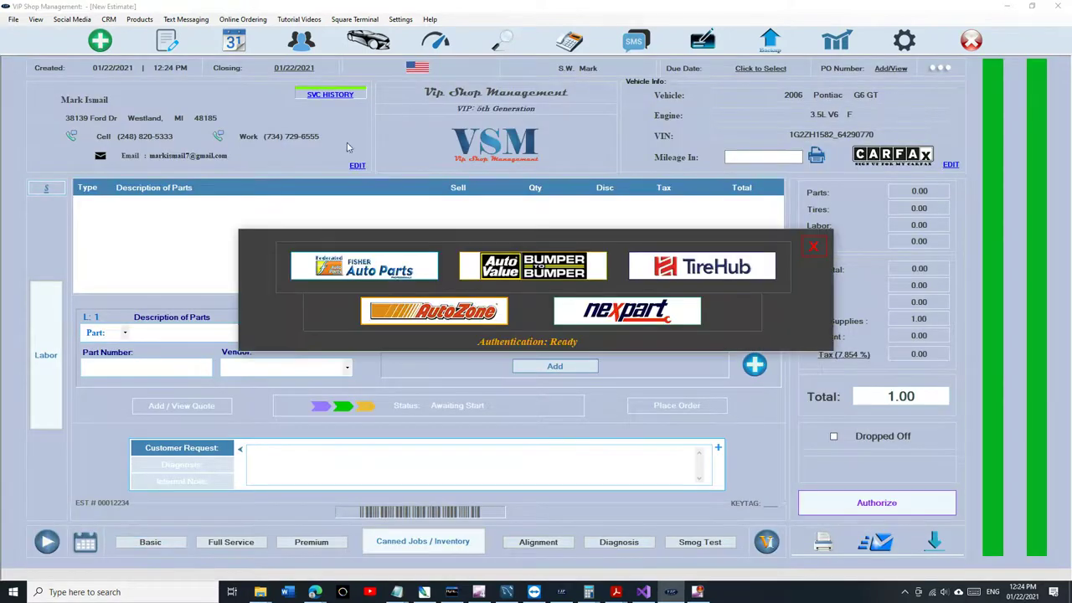
{"action": "left_click", "coordinate": [378, 270]}
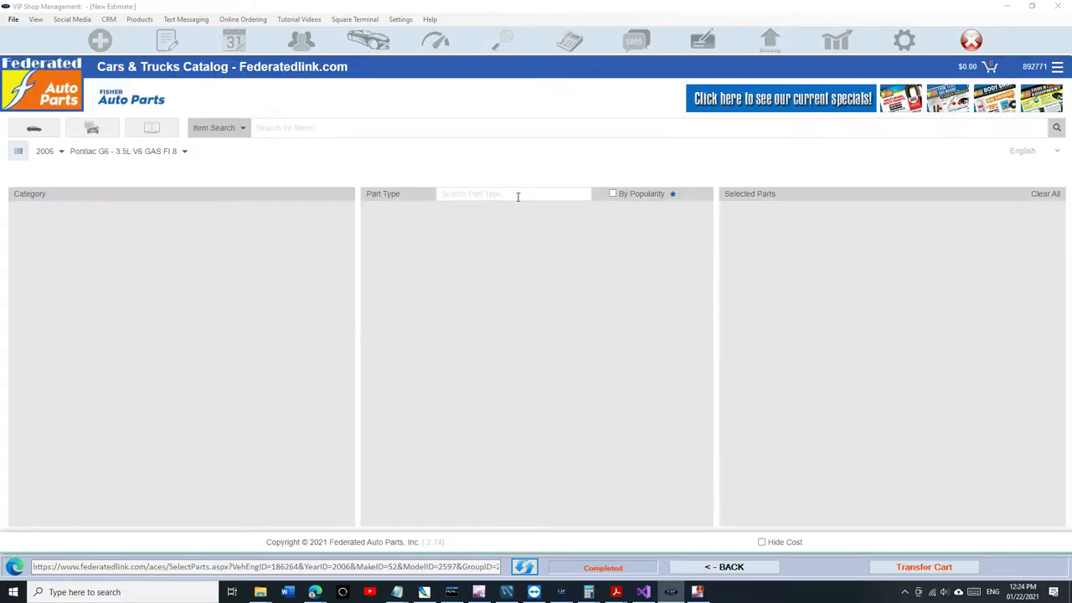
Step: Search part types for 'ac compre' and add A/C Compressor to the selected parts
{"action": "left_click", "coordinate": [518, 196]}
{"action": "type", "text": "ac compre"}
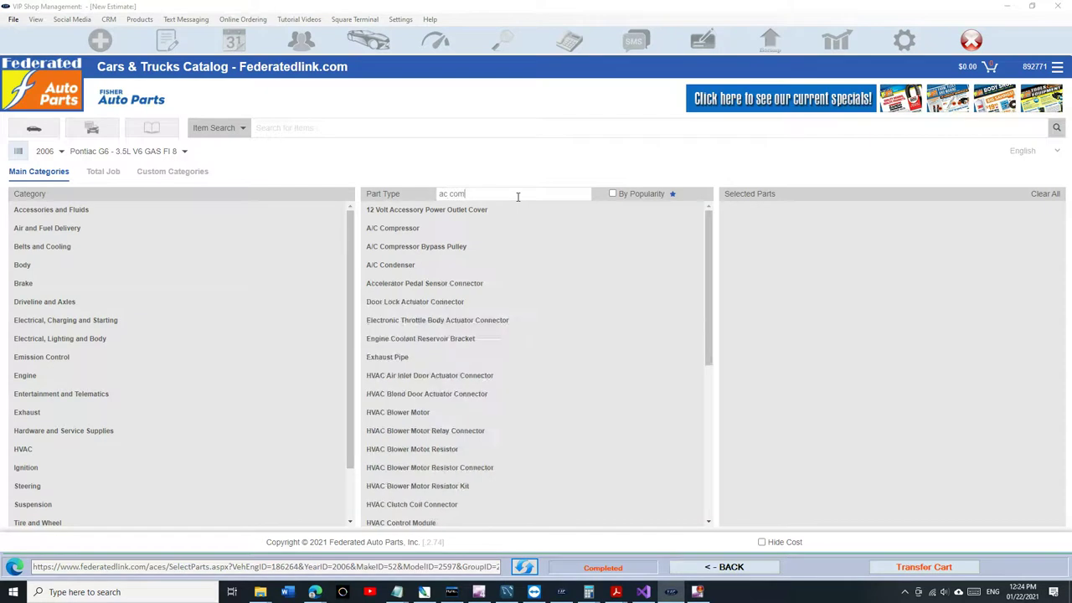
{"action": "left_click", "coordinate": [405, 210]}
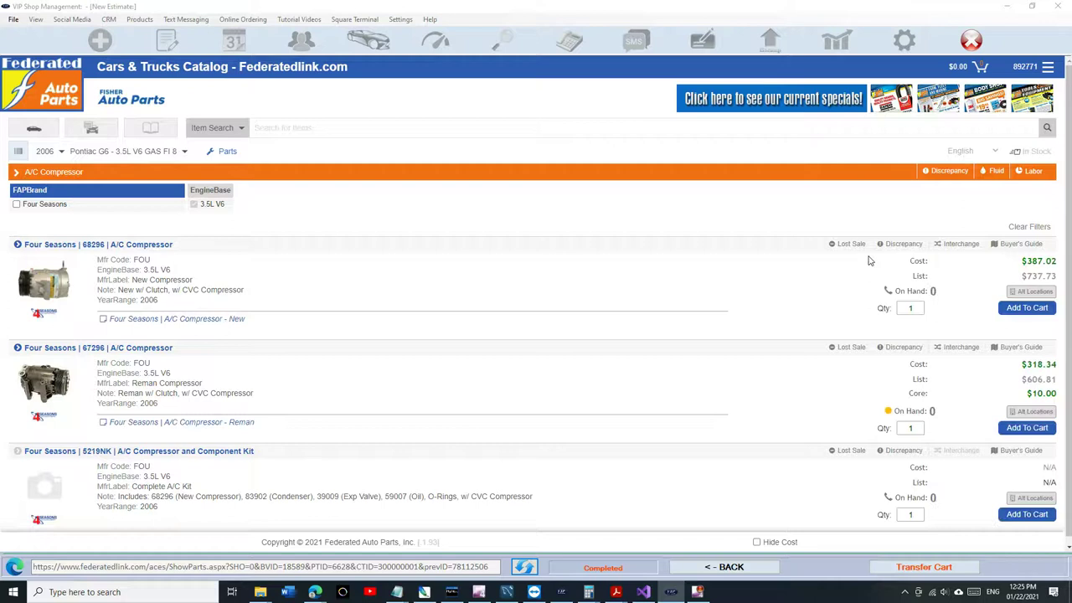
Step: Add the Four Seasons 68296 A/C compressor to the cart and check its labor information
{"action": "left_click", "coordinate": [1027, 309]}
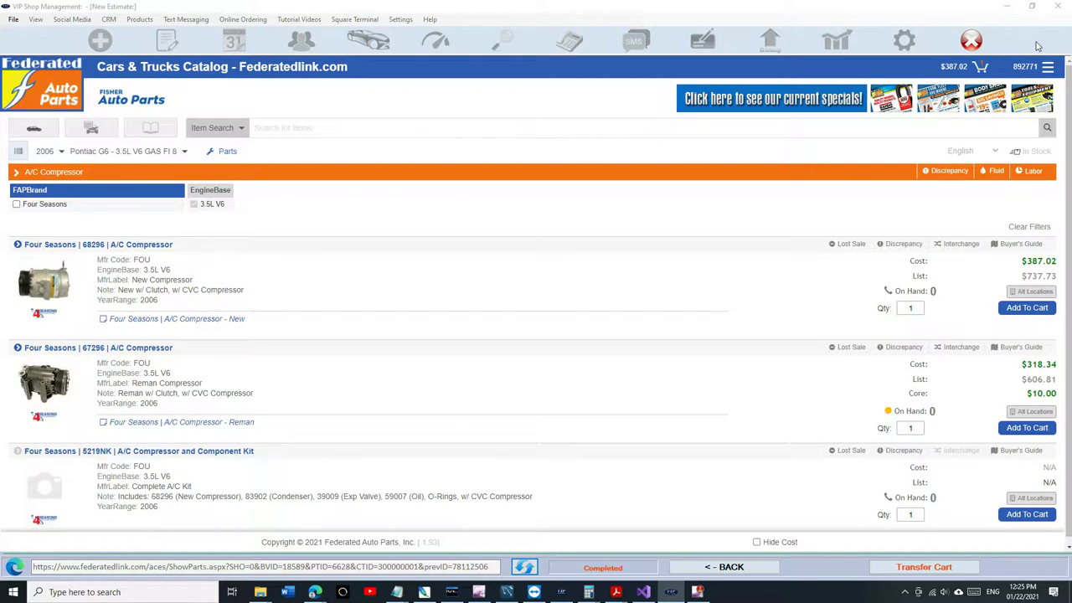
{"action": "left_click", "coordinate": [1032, 174]}
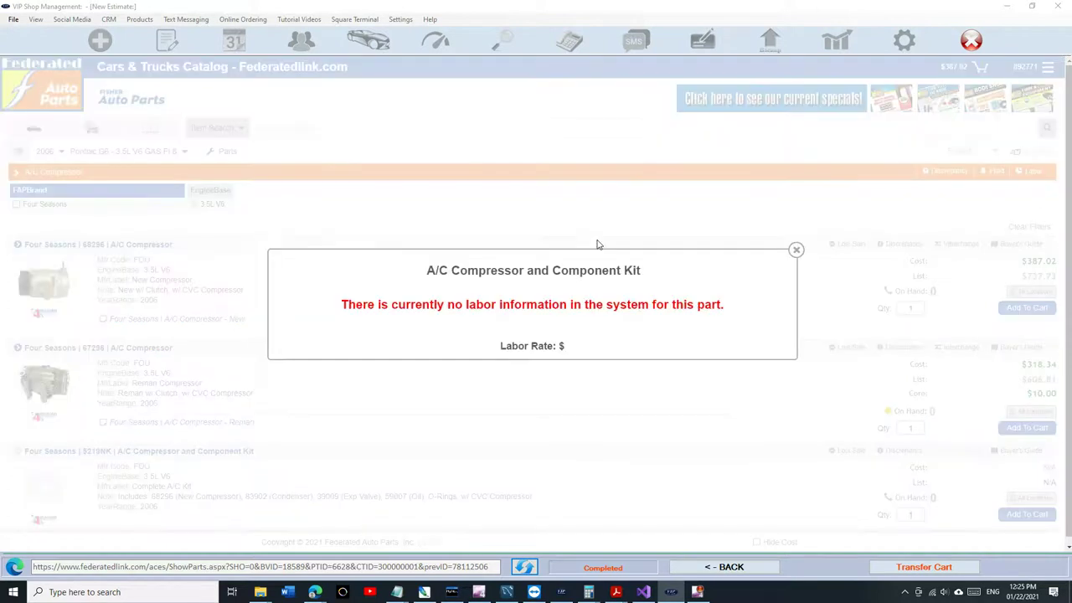
{"action": "left_click", "coordinate": [795, 251]}
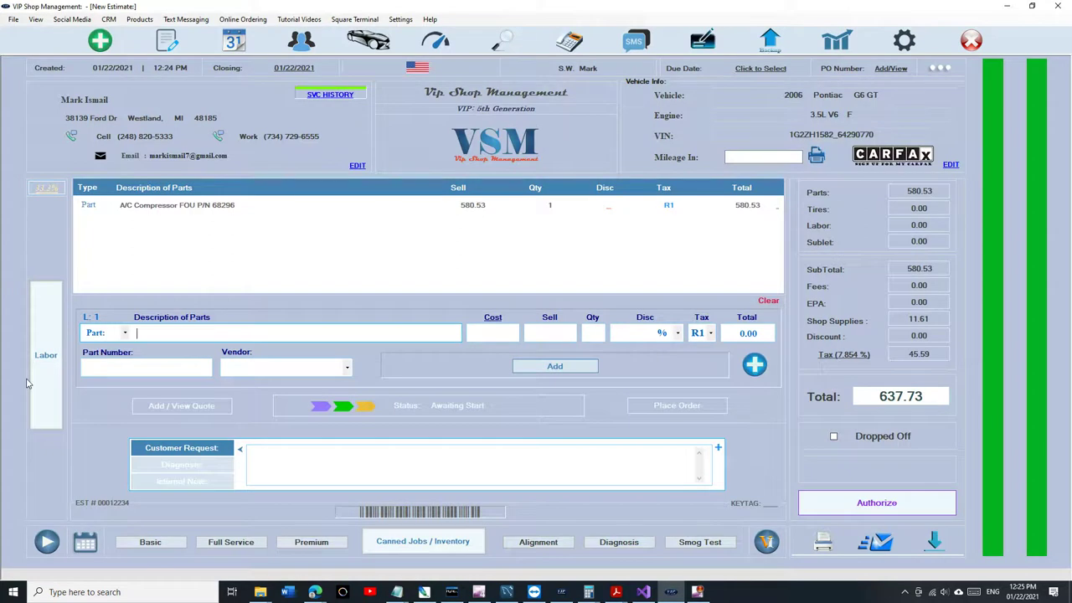
Step: Add an A/C Compressor - Replace labor line for 3 hours to the estimate
{"action": "left_click", "coordinate": [46, 377]}
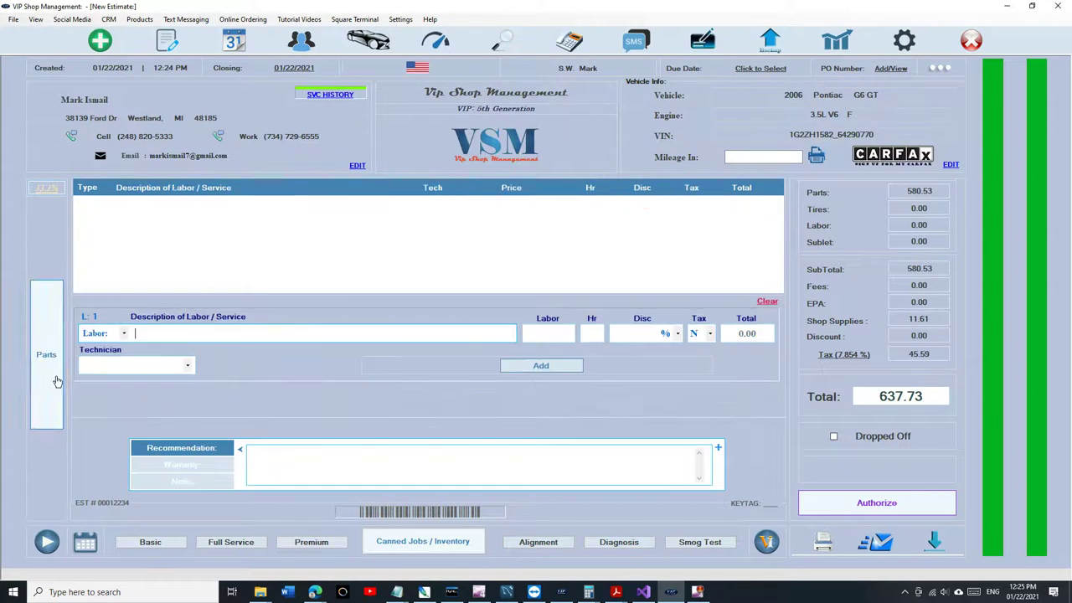
{"action": "type", "text": "ac"}
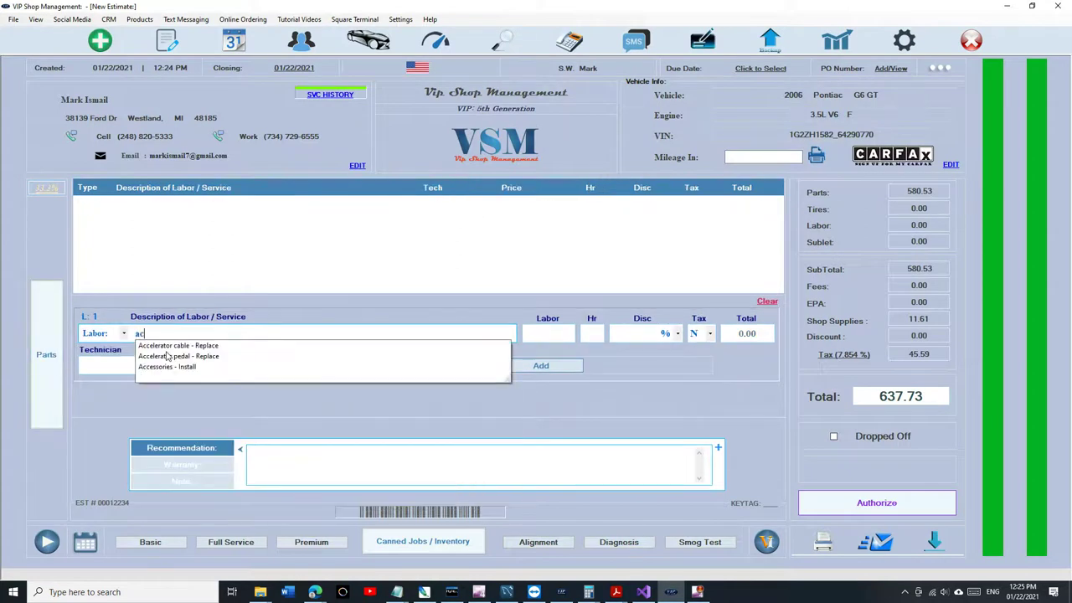
{"action": "key", "text": "BackSpace"}
{"action": "type", "text": "/c comp"}
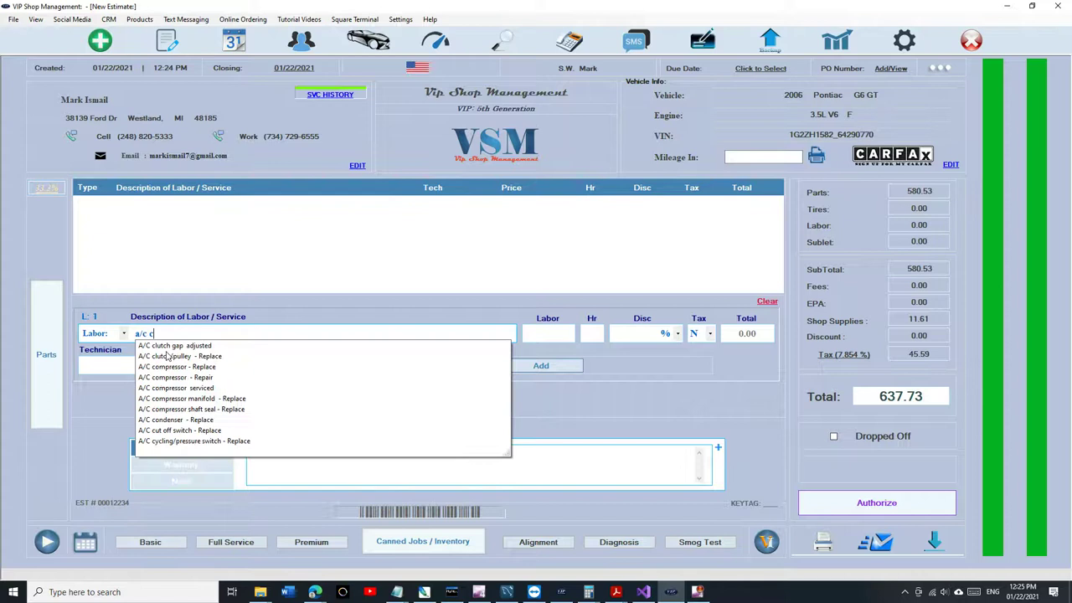
{"action": "key", "text": "Down"}
{"action": "key", "text": "Return"}
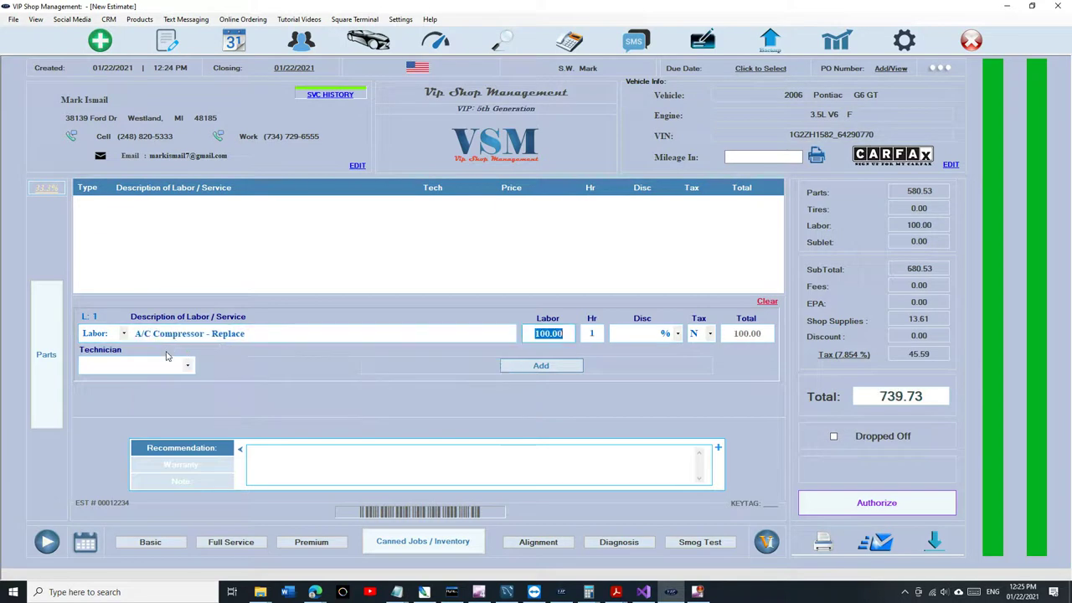
{"action": "key", "text": "Tab"}
{"action": "type", "text": "3"}
{"action": "left_click", "coordinate": [541, 365]}
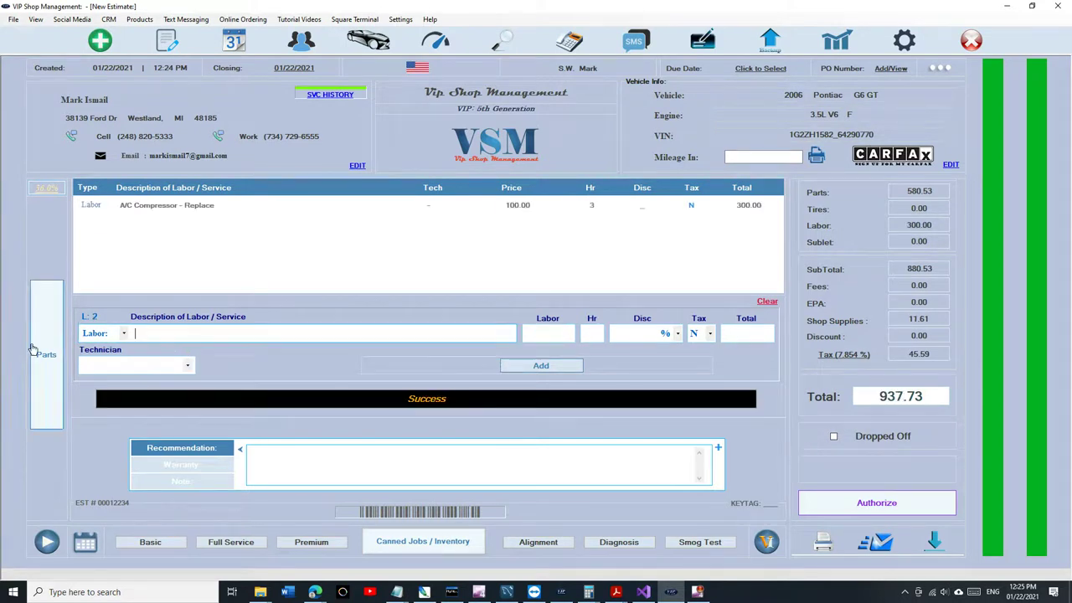
{"action": "left_click", "coordinate": [43, 353]}
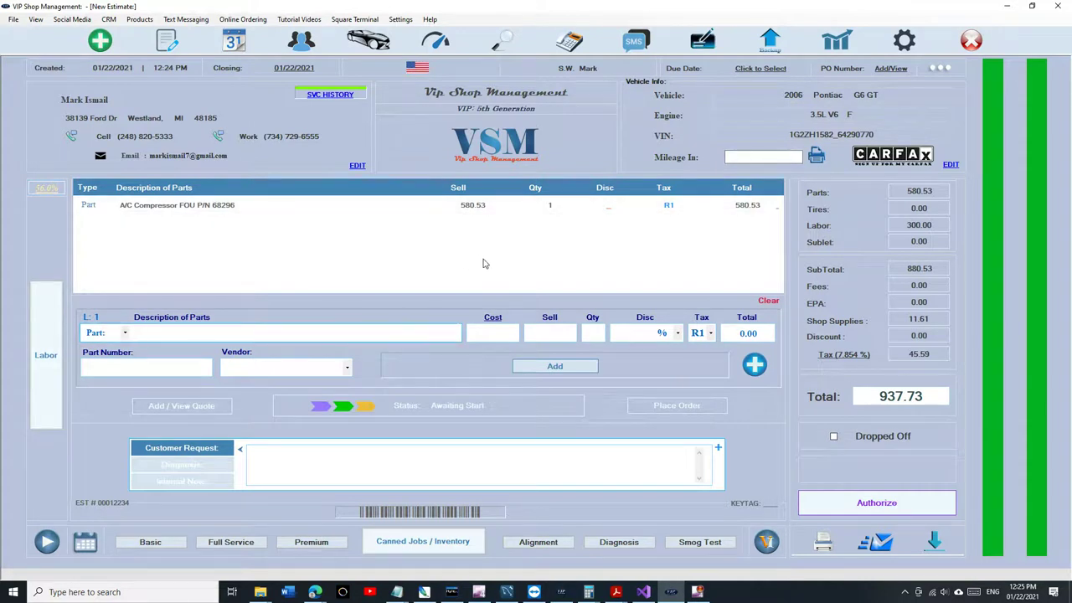
Step: Authorize the 937.73 estimate, confirming 12500 as the mileage
{"action": "left_click", "coordinate": [843, 507]}
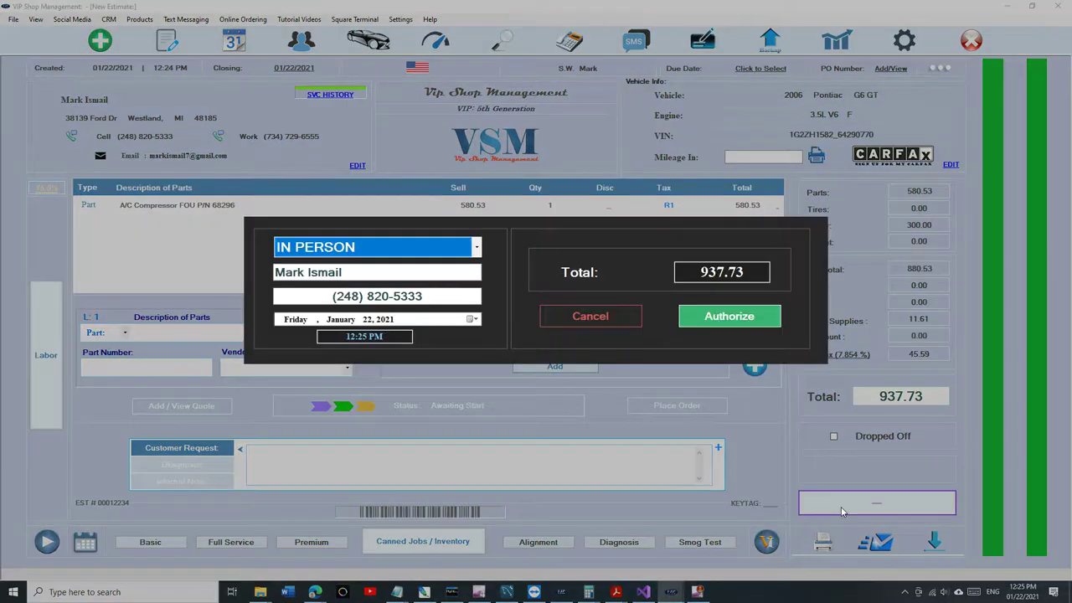
{"action": "left_click", "coordinate": [746, 326]}
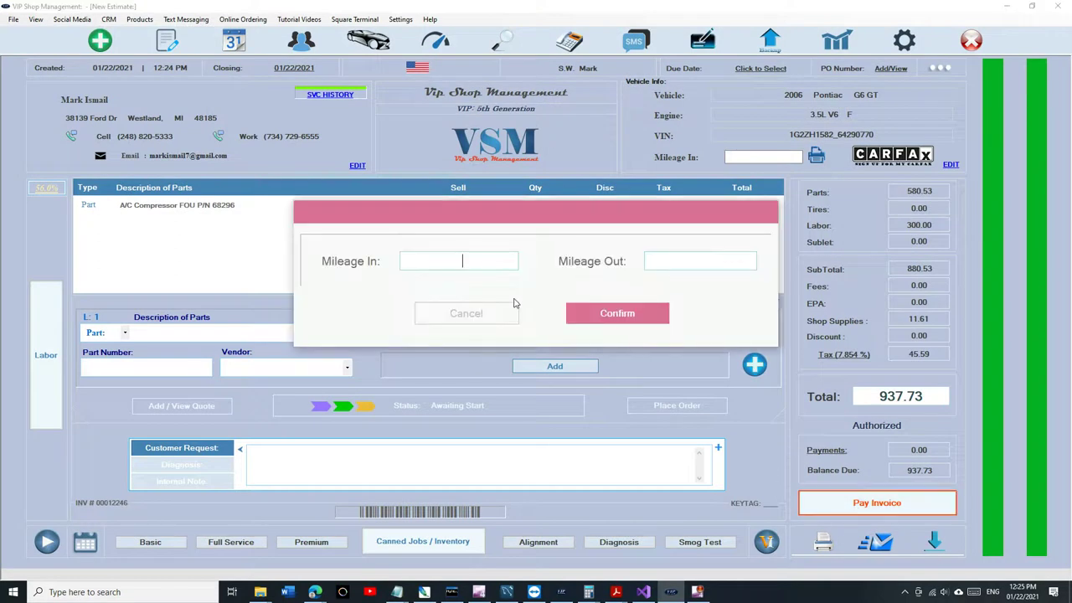
{"action": "type", "text": "12500"}
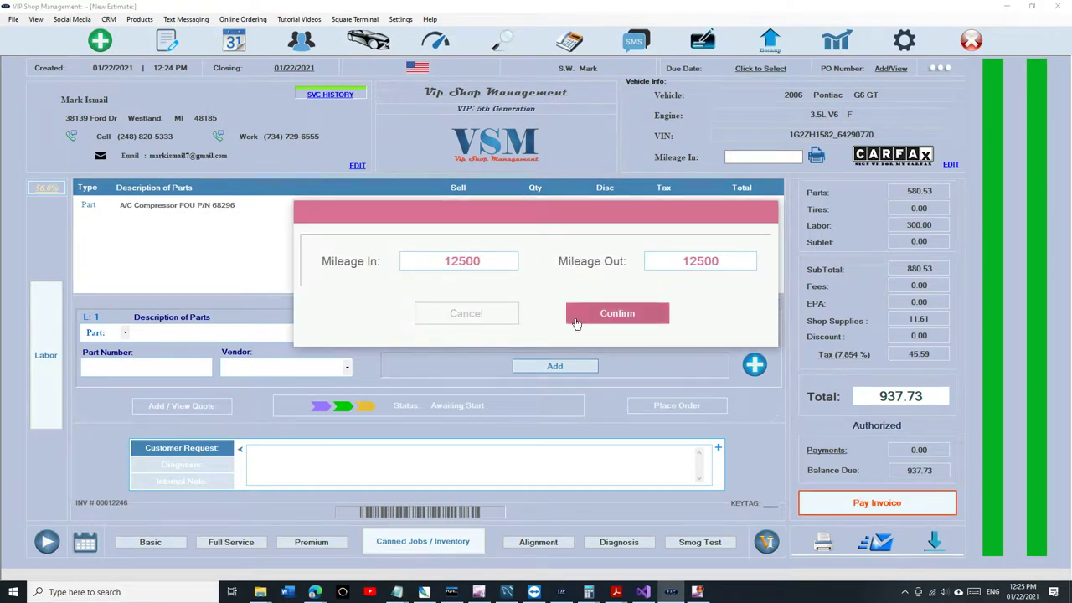
{"action": "left_click", "coordinate": [617, 313]}
Step: Record a 100.00 cash payment, leaving 837.73 due
{"action": "left_click", "coordinate": [622, 306]}
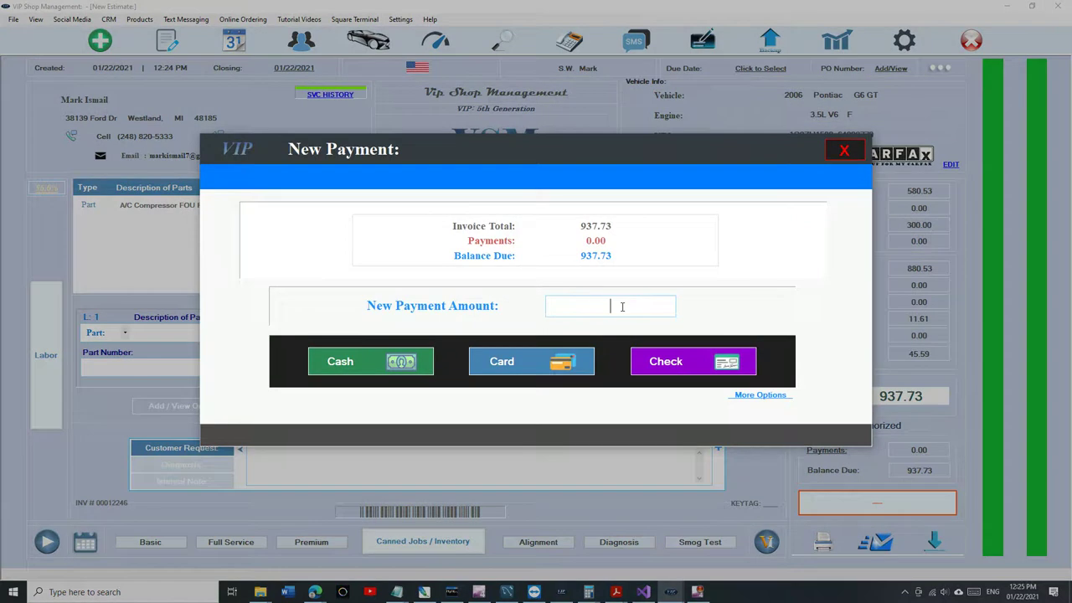
{"action": "type", "text": "100.00"}
{"action": "left_click", "coordinate": [370, 361]}
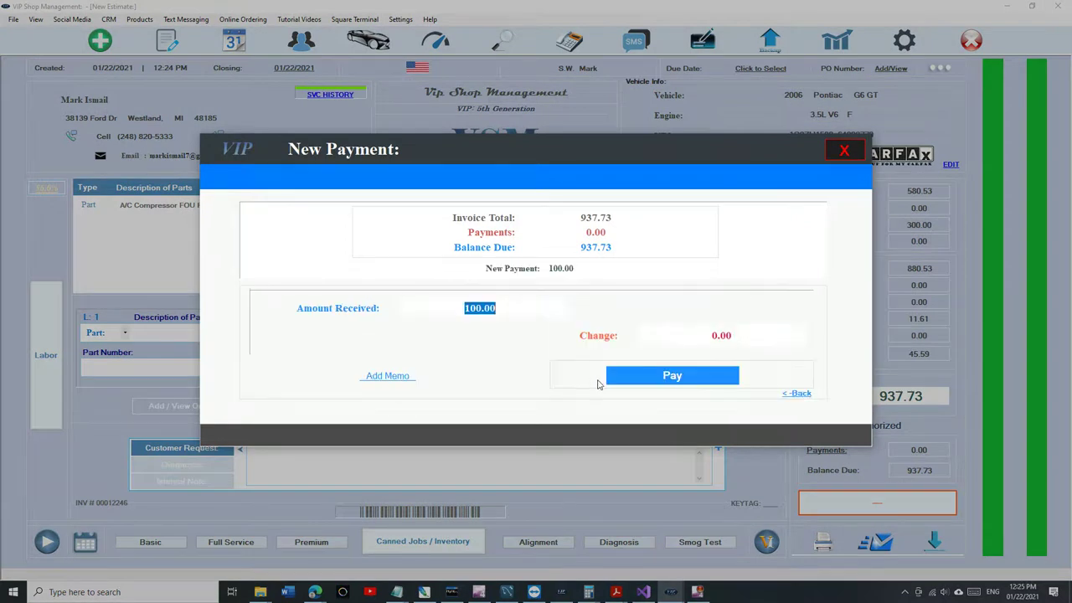
{"action": "left_click", "coordinate": [620, 377]}
{"action": "left_click", "coordinate": [848, 156]}
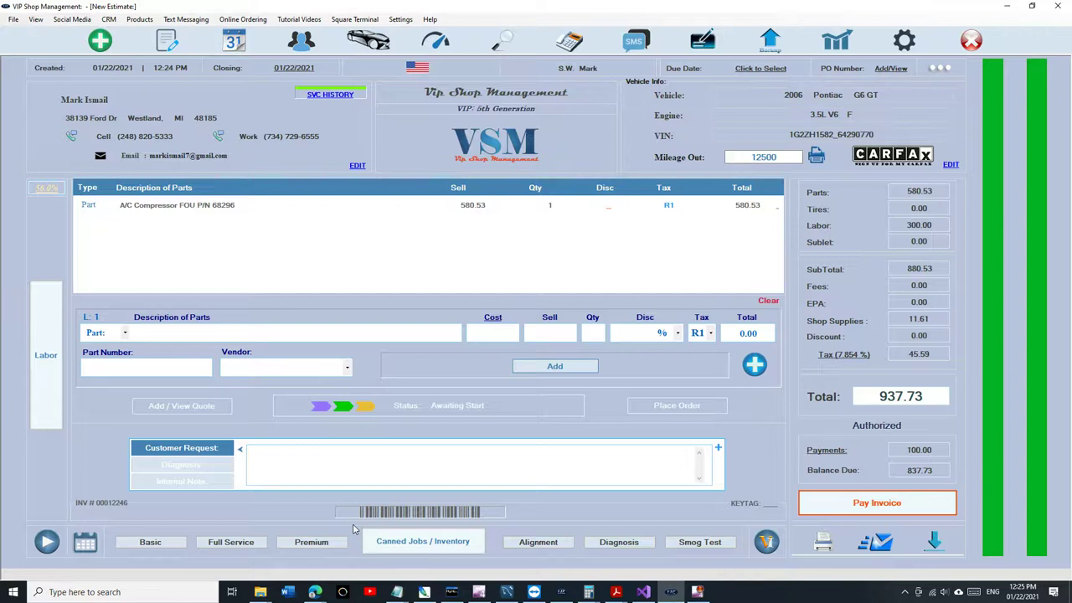
Step: Add a Basic Oil Change line and authorize the extra 19.72 with reason 'oil change'
{"action": "left_click", "coordinate": [163, 546]}
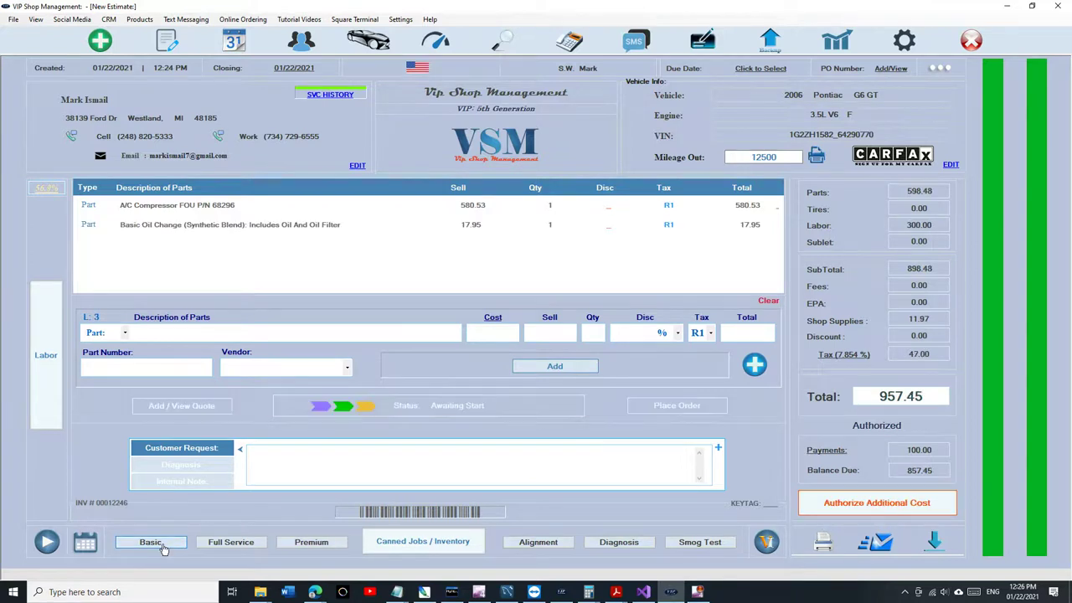
{"action": "left_click", "coordinate": [856, 505]}
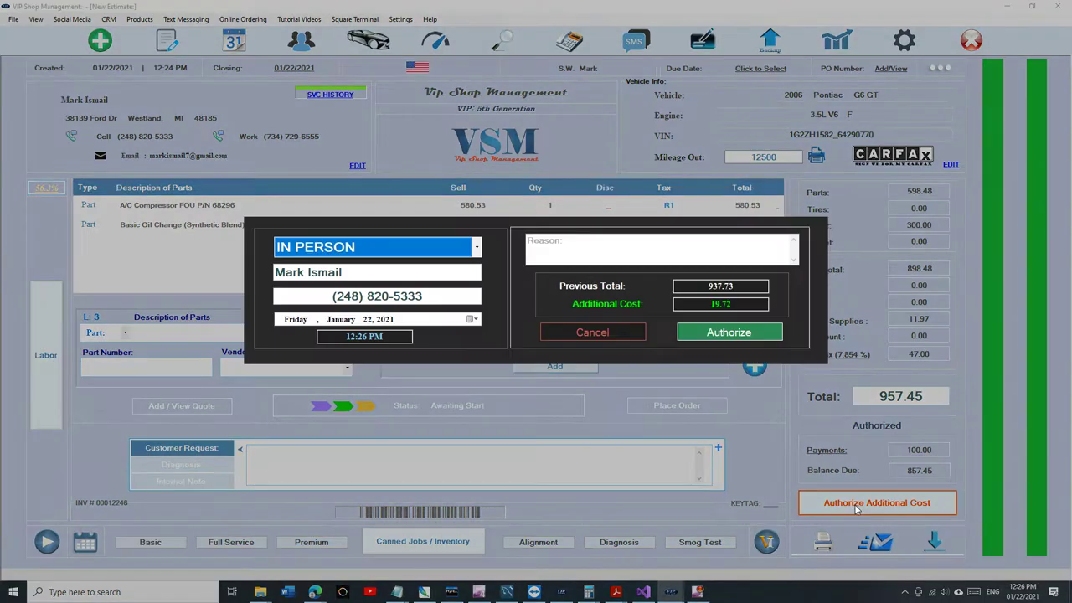
{"action": "type", "text": "oil"}
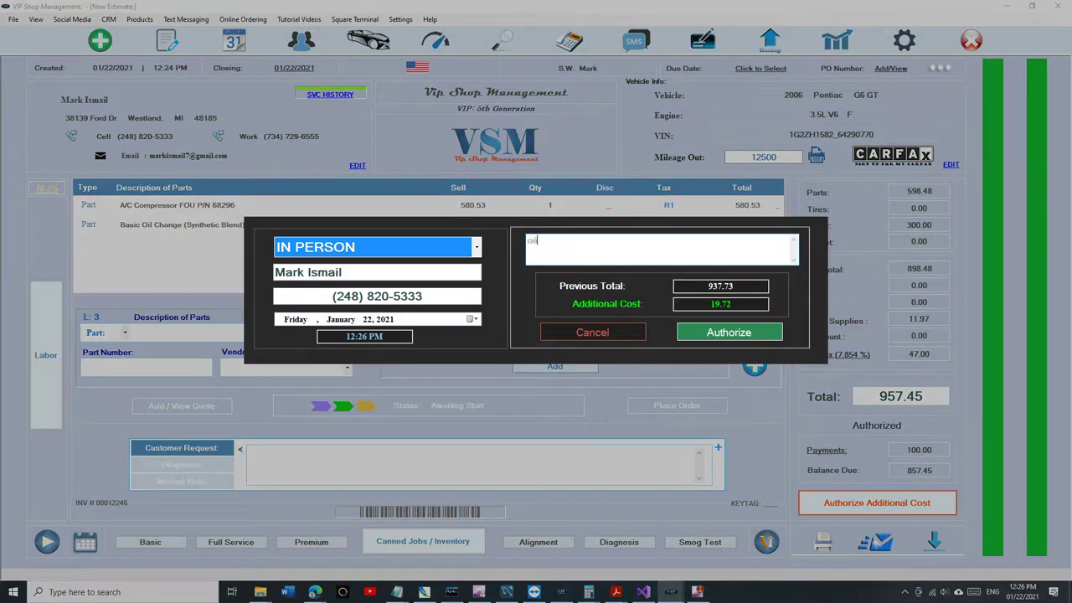
{"action": "type", "text": " change"}
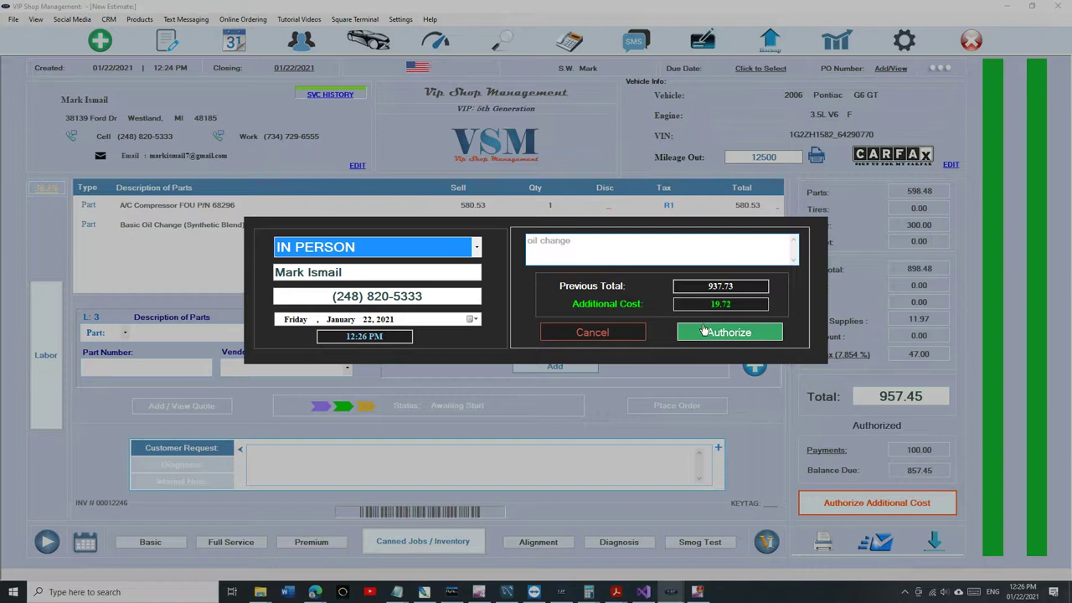
{"action": "left_click", "coordinate": [704, 329]}
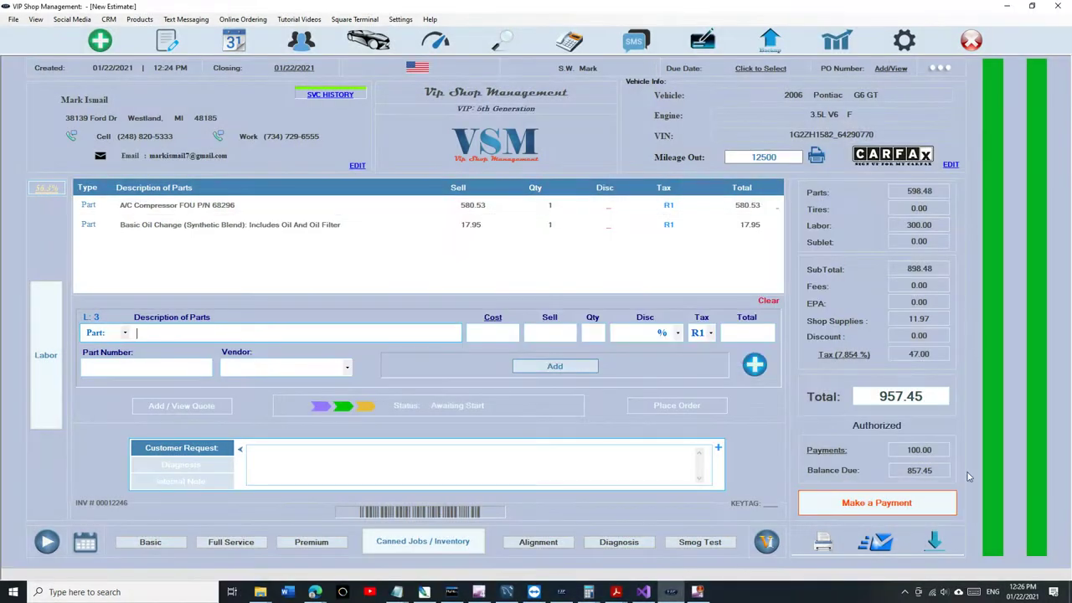
Step: Pay the 857.45 balance by check, then review the cash and check payments list
{"action": "left_click", "coordinate": [896, 507]}
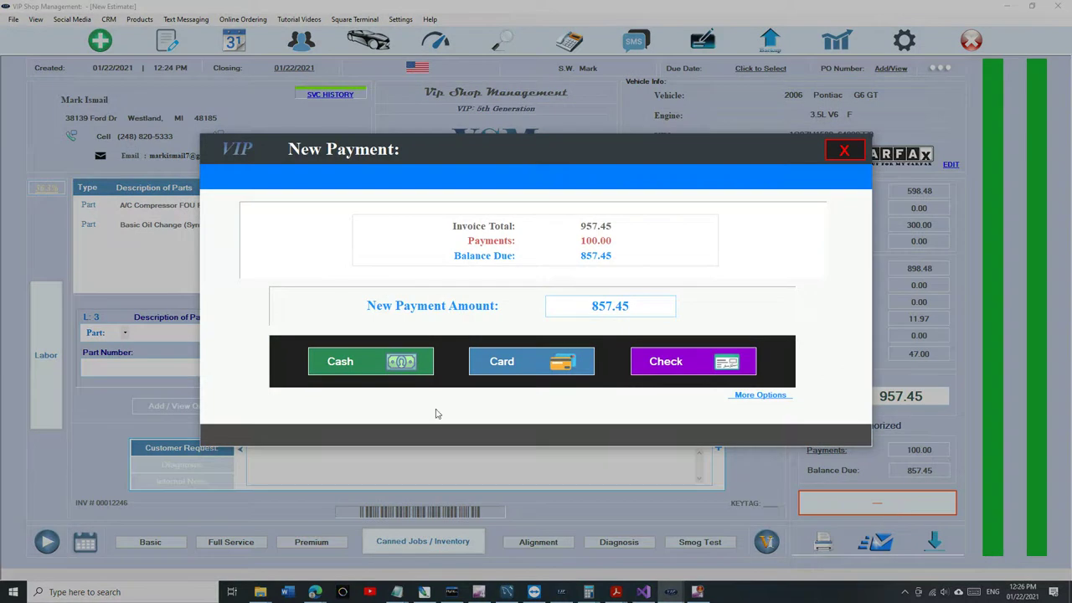
{"action": "left_click", "coordinate": [669, 360]}
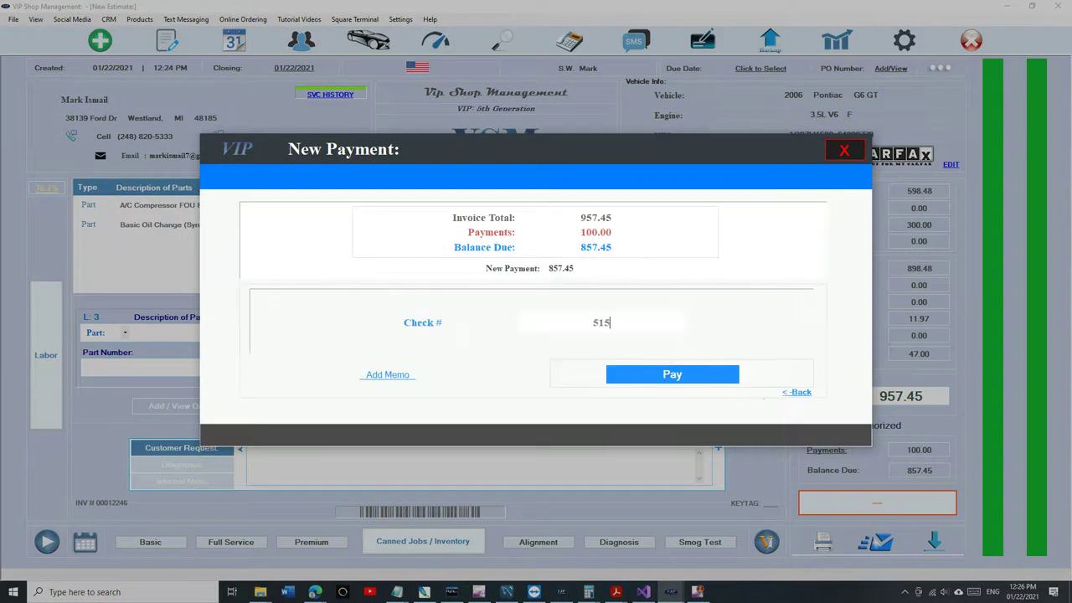
{"action": "type", "text": "15"}
{"action": "left_click", "coordinate": [682, 374]}
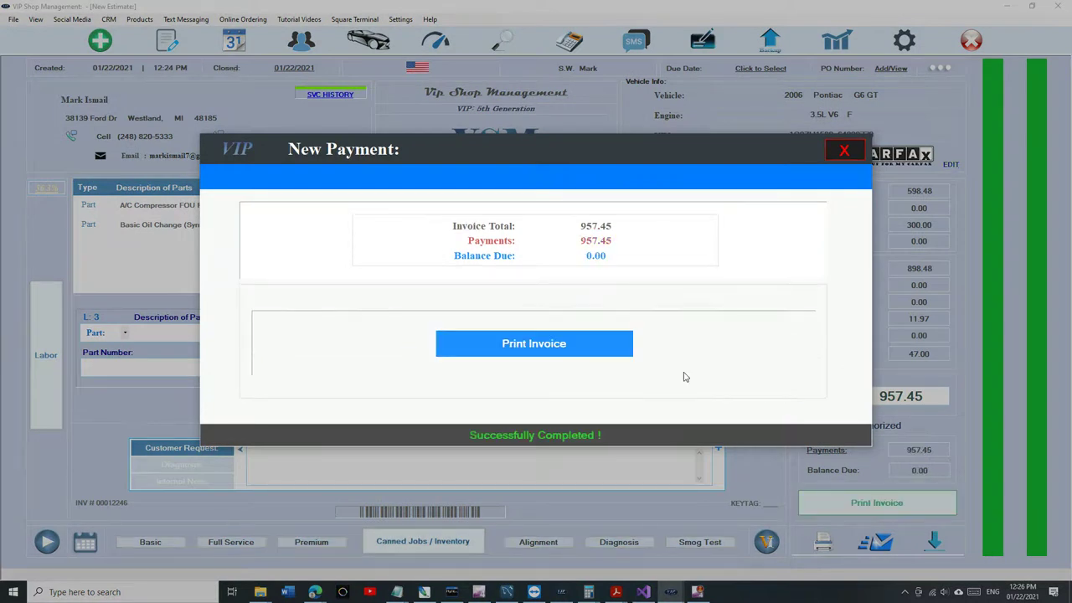
{"action": "left_click", "coordinate": [843, 151]}
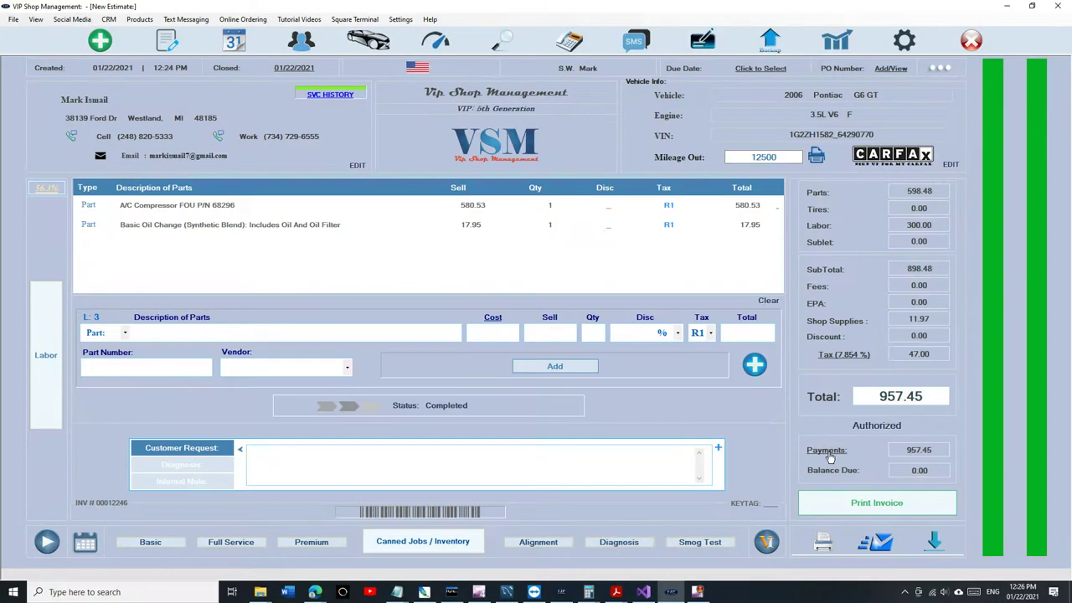
{"action": "left_click", "coordinate": [827, 451]}
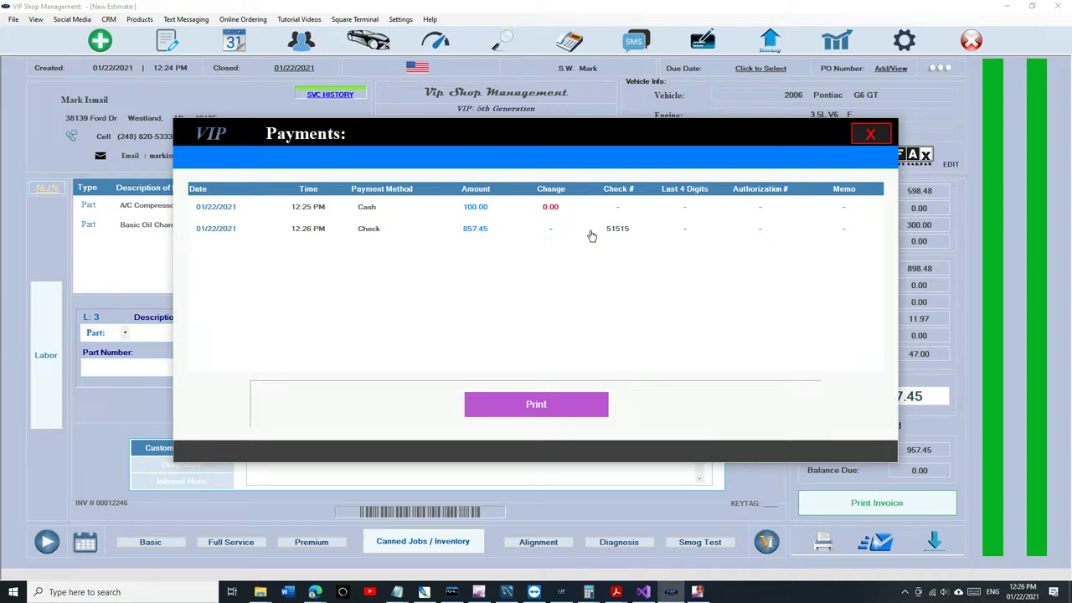
{"action": "left_click", "coordinate": [874, 134]}
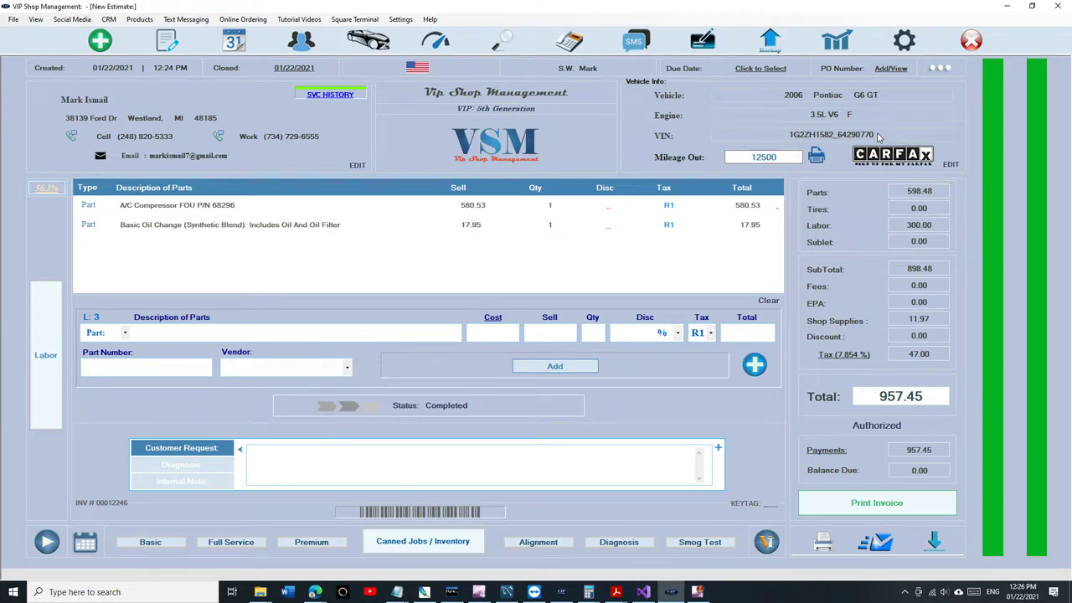
Step: Start a new estimate for the existing customer, found by name search, and their 2010 Camaro SS
{"action": "left_click", "coordinate": [101, 40]}
{"action": "left_click", "coordinate": [303, 124]}
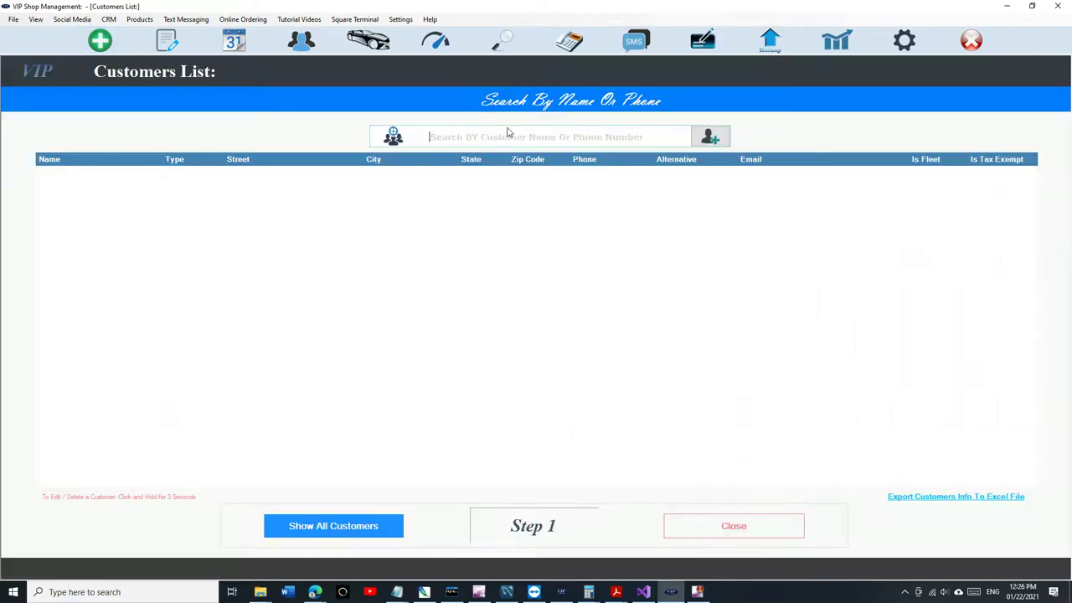
{"action": "type", "text": "Mark S"}
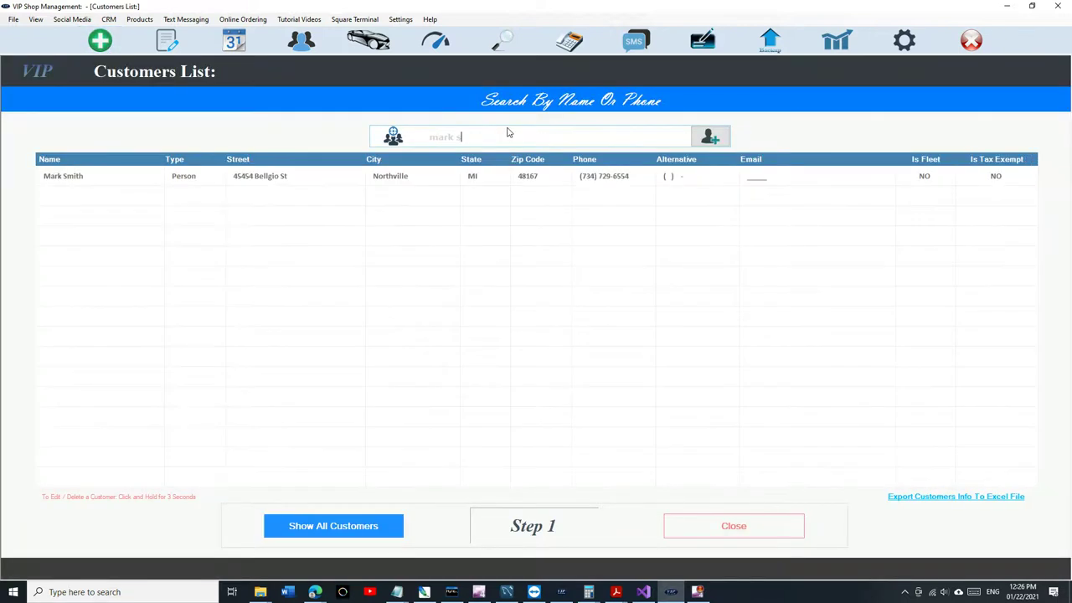
{"action": "left_click", "coordinate": [685, 183]}
{"action": "left_click", "coordinate": [594, 177]}
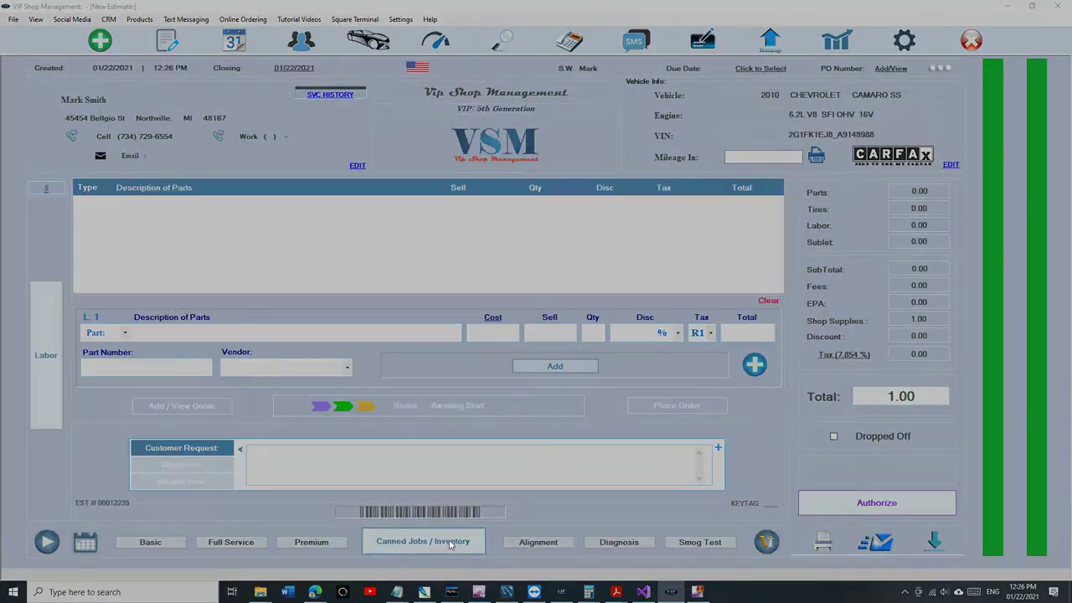
Step: Add the Alternator canned job (175.95 part plus 170.00 labor) to the estimate
{"action": "left_click", "coordinate": [450, 545]}
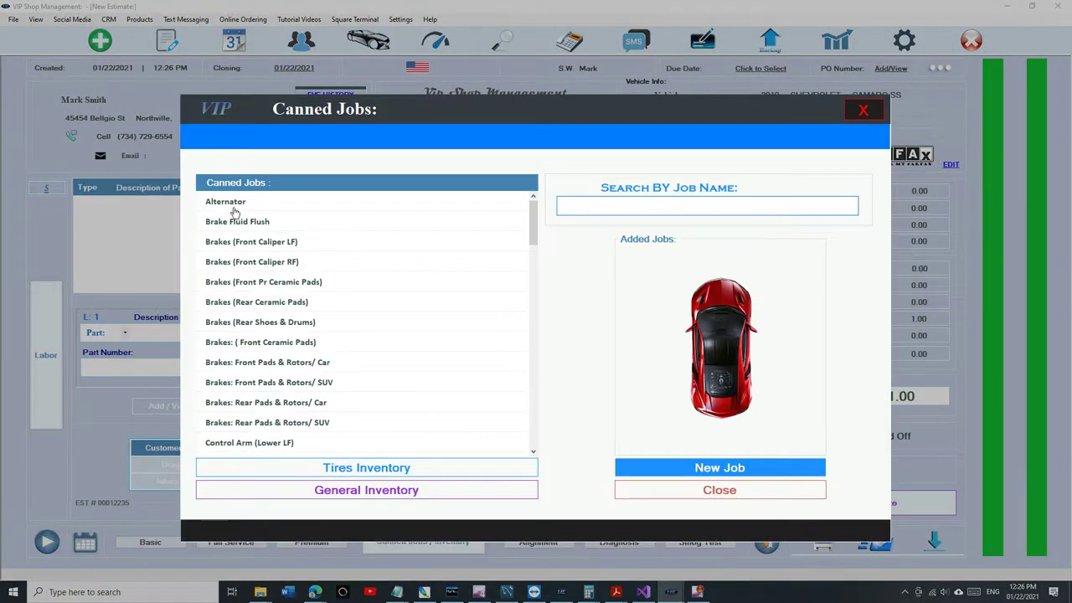
{"action": "scroll", "coordinate": [354, 329], "scroll_direction": "down", "scroll_amount": 1}
{"action": "left_click", "coordinate": [676, 495]}
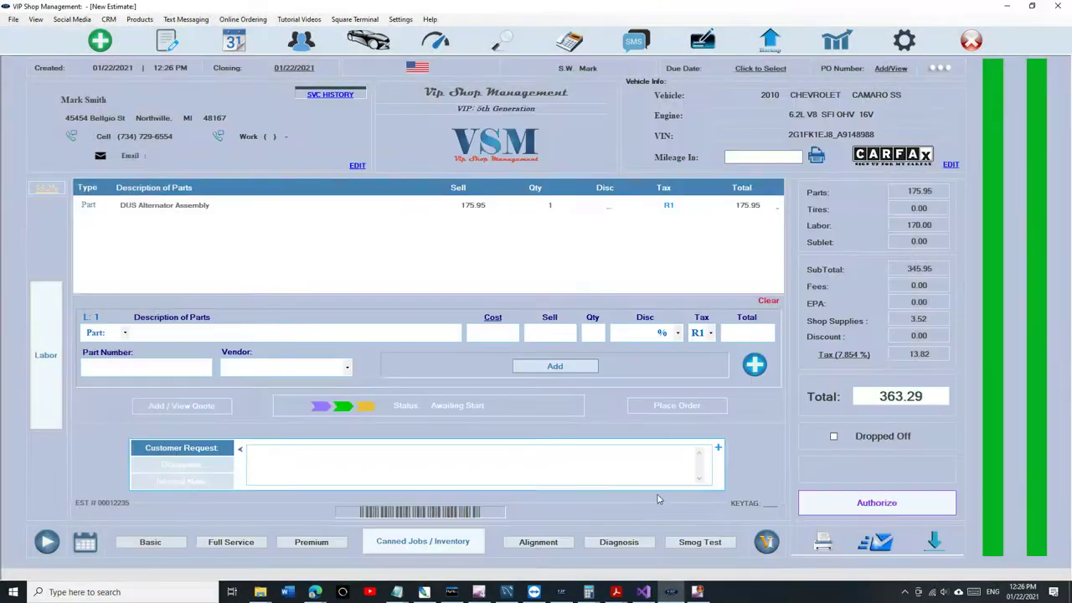
{"action": "left_click", "coordinate": [58, 405]}
{"action": "left_click", "coordinate": [59, 405]}
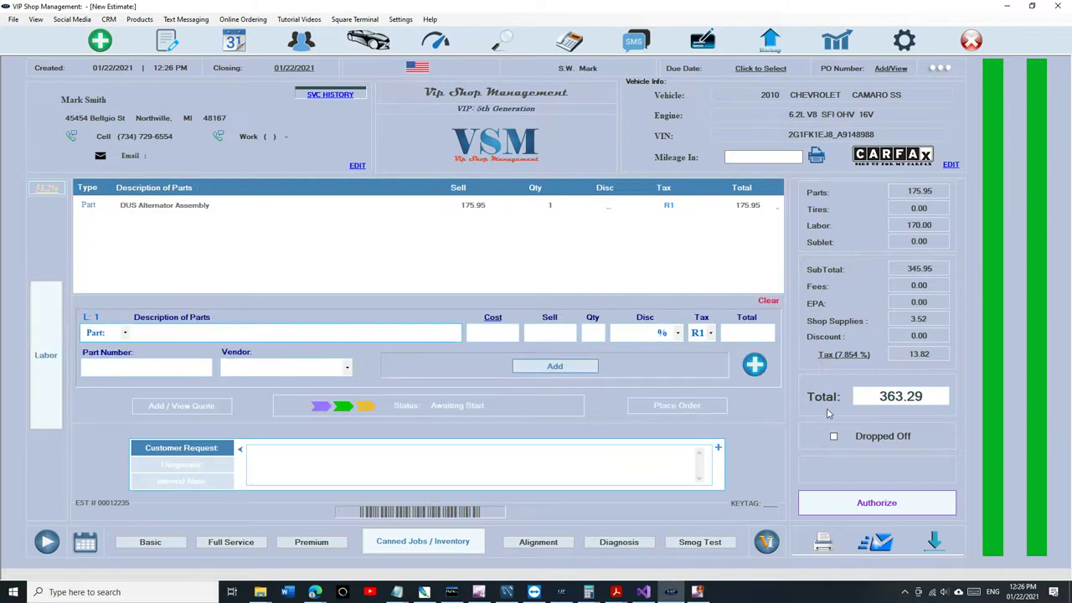
Step: Authorize the estimate into an invoice with mileage 15151 and go to checkout
{"action": "left_click", "coordinate": [862, 505]}
{"action": "left_click", "coordinate": [737, 327]}
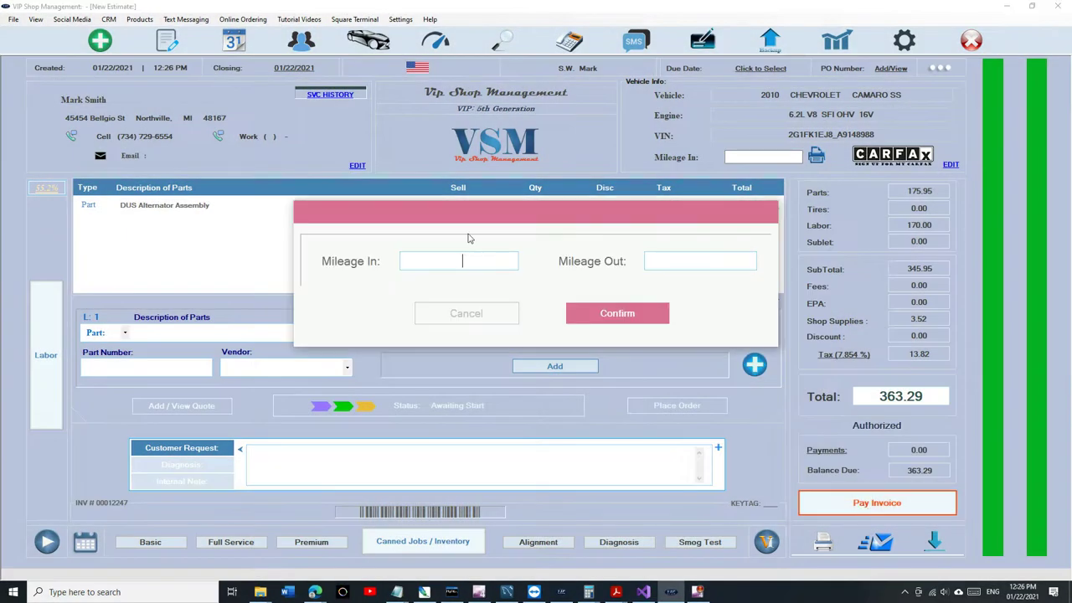
{"action": "type", "text": "15151"}
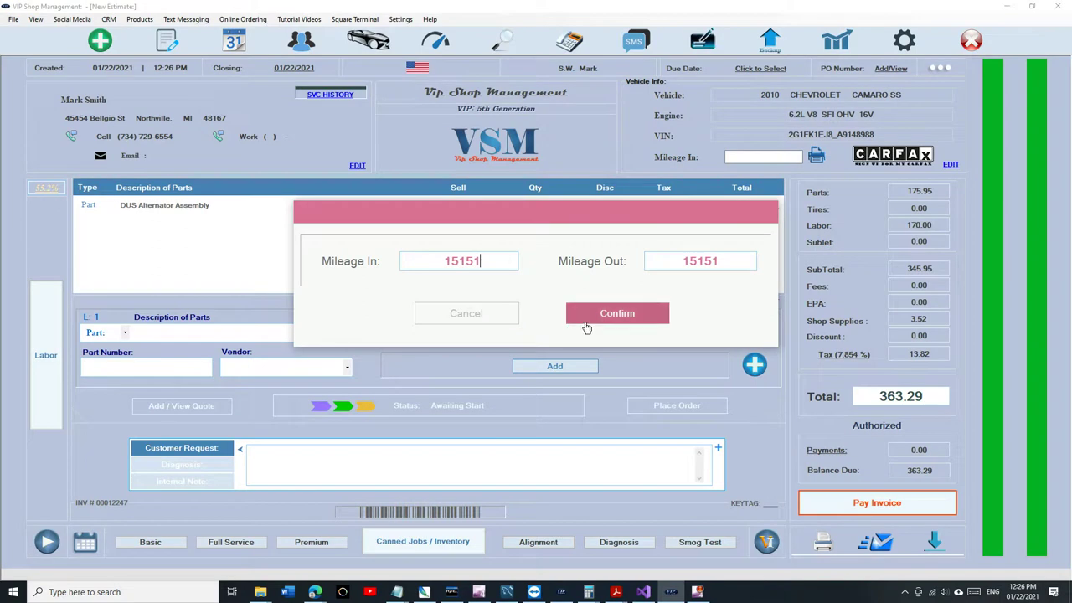
{"action": "left_click", "coordinate": [587, 320]}
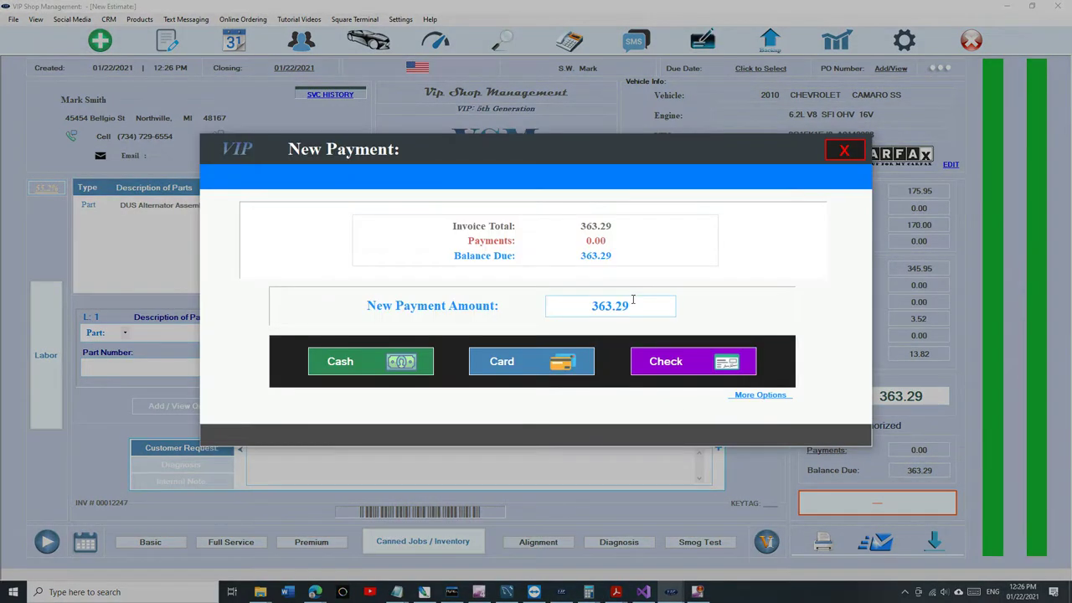
Step: Record a 20.00 cash payment on the Camaro invoice
{"action": "double_click", "coordinate": [633, 300]}
{"action": "key", "text": "BackSpace"}
{"action": "type", "text": "20"}
{"action": "left_click", "coordinate": [341, 364]}
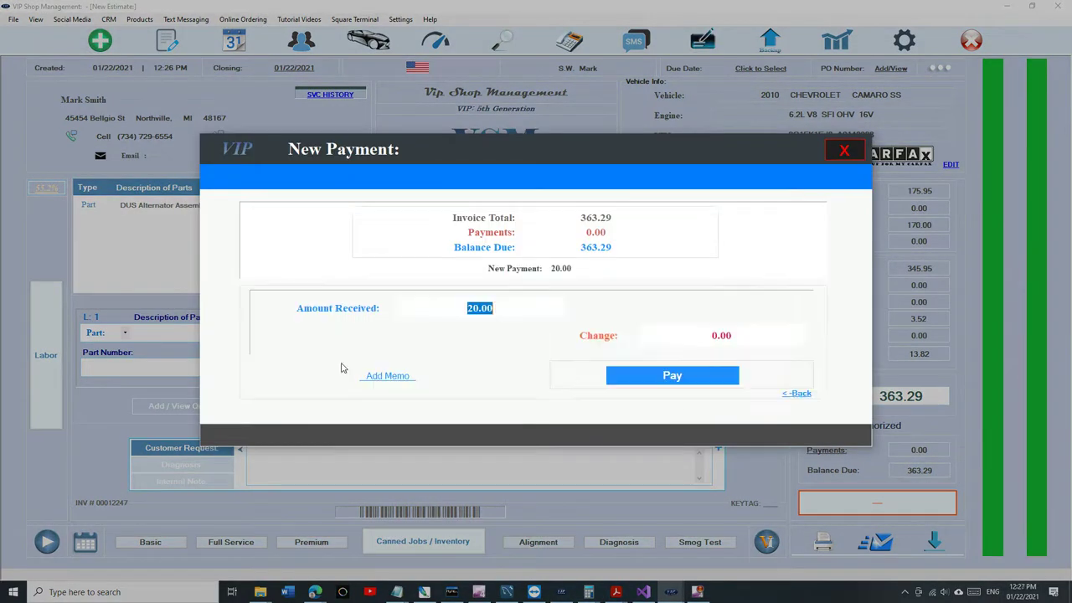
{"action": "left_click", "coordinate": [692, 377]}
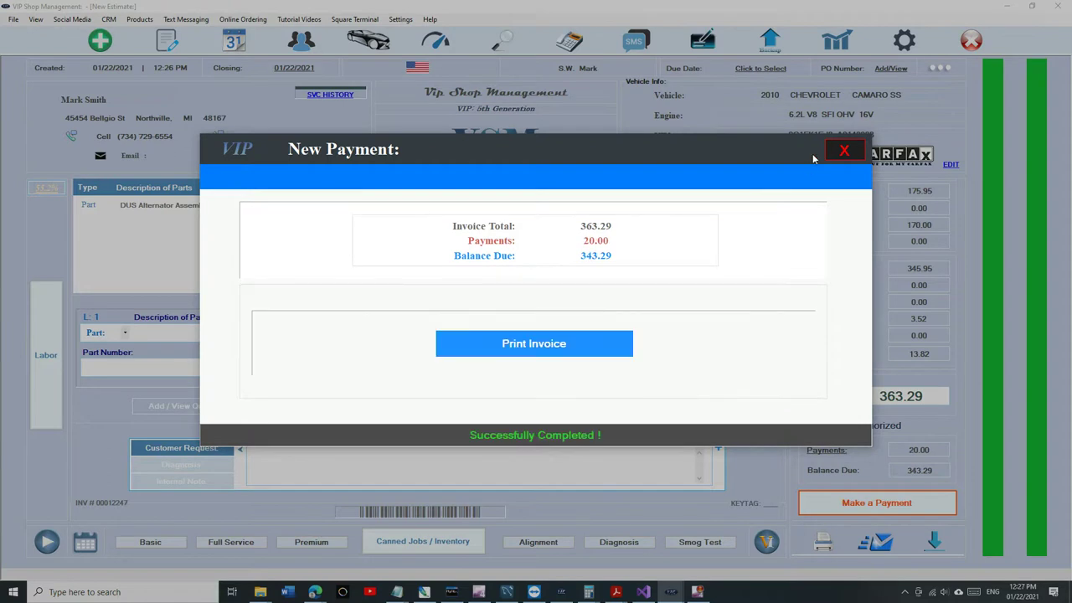
{"action": "left_click", "coordinate": [844, 150]}
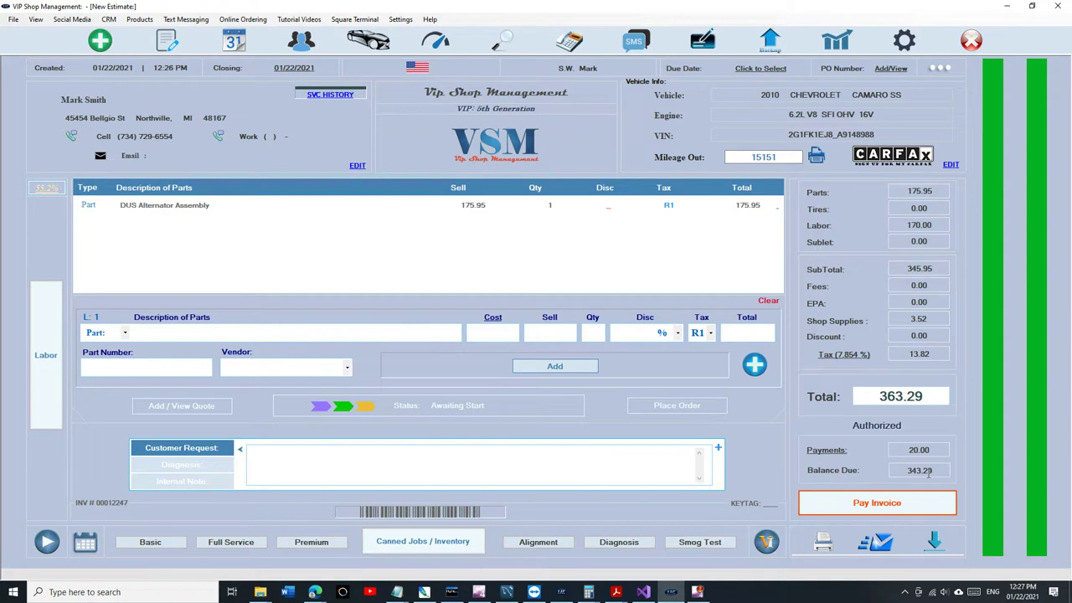
Step: Record a second 45.00 cash payment and view the invoice's payment list
{"action": "left_click", "coordinate": [877, 503]}
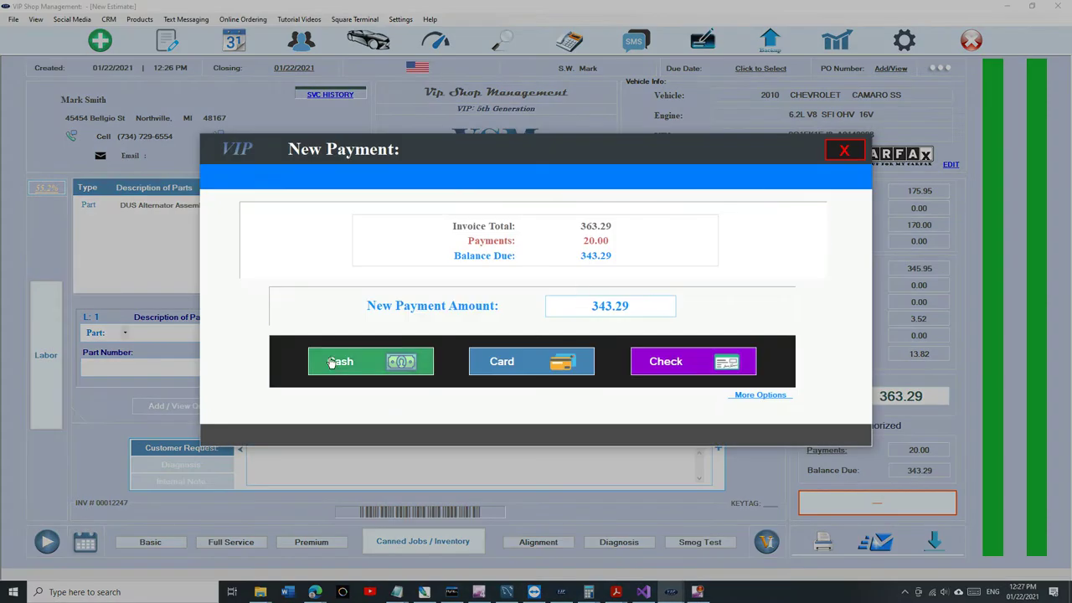
{"action": "left_click", "coordinate": [631, 305]}
{"action": "key", "text": "BackSpace"}
{"action": "type", "text": "45"}
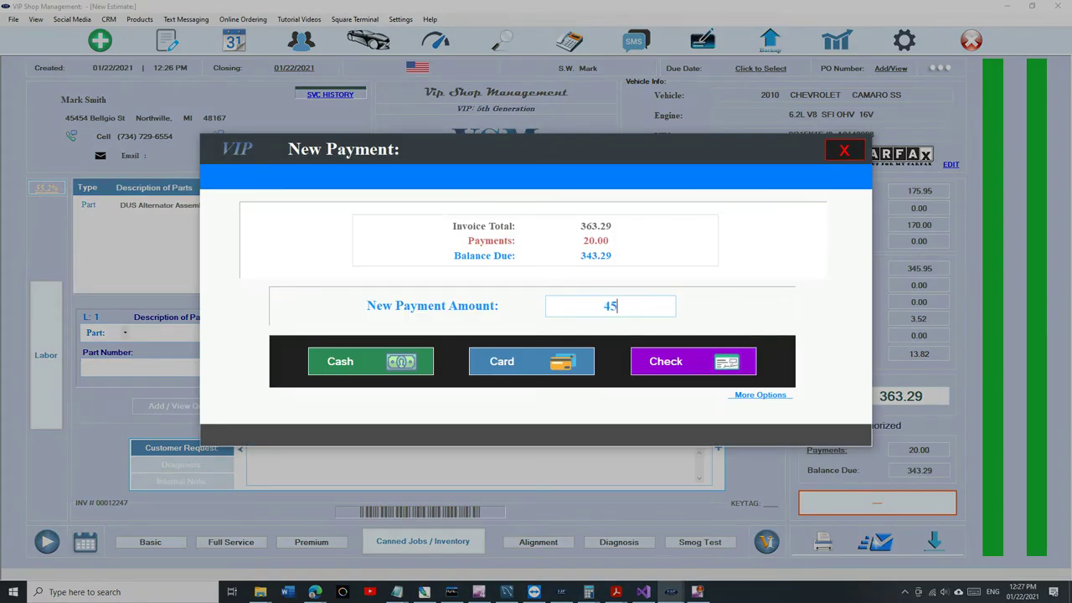
{"action": "left_click", "coordinate": [357, 362]}
{"action": "left_click", "coordinate": [618, 376]}
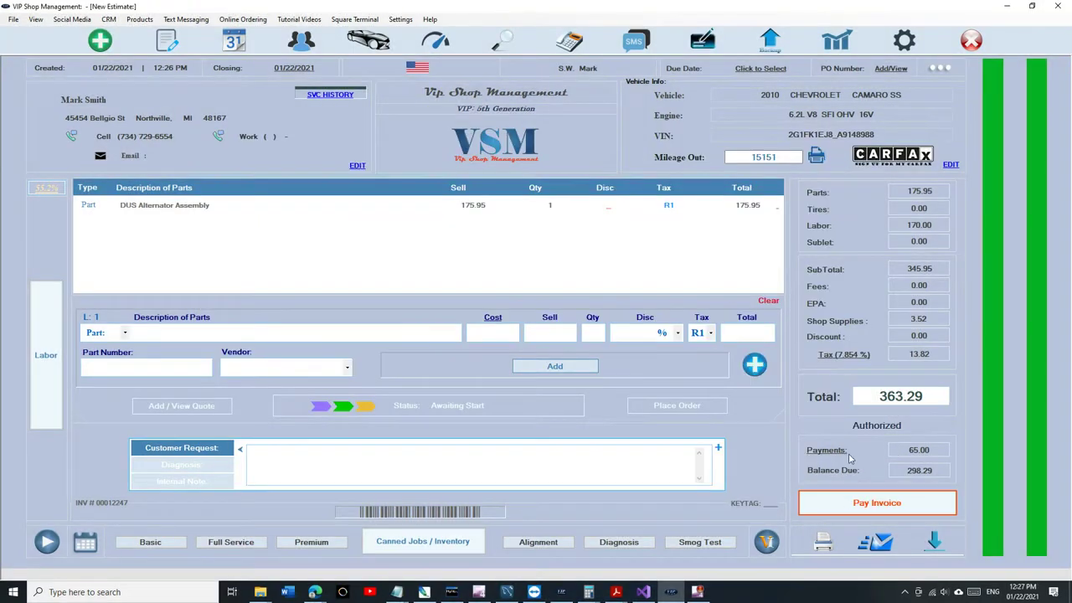
{"action": "left_click", "coordinate": [826, 450]}
Step: Reopen the partially paid Camaro invoice from the WorkFlow Ready for Checkout list
{"action": "left_click", "coordinate": [863, 139]}
{"action": "left_click", "coordinate": [164, 46]}
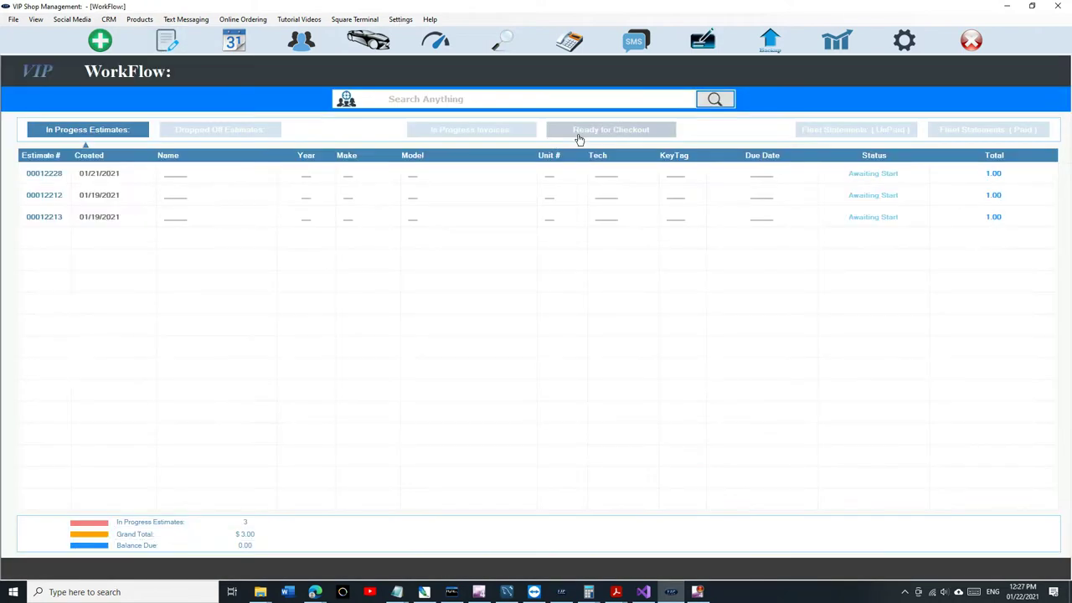
{"action": "left_click", "coordinate": [636, 136]}
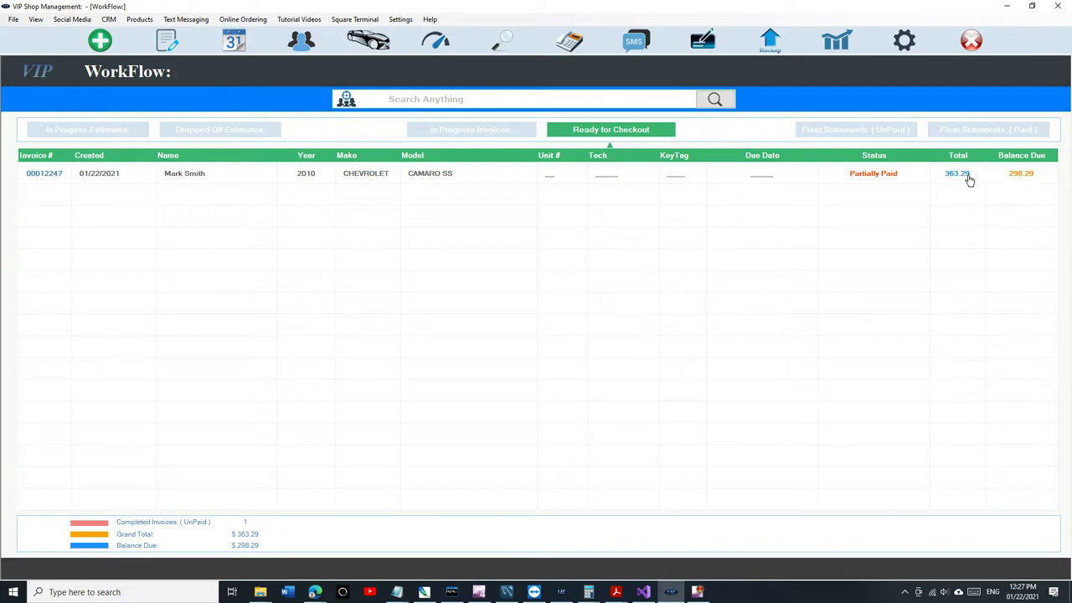
{"action": "double_click", "coordinate": [802, 176]}
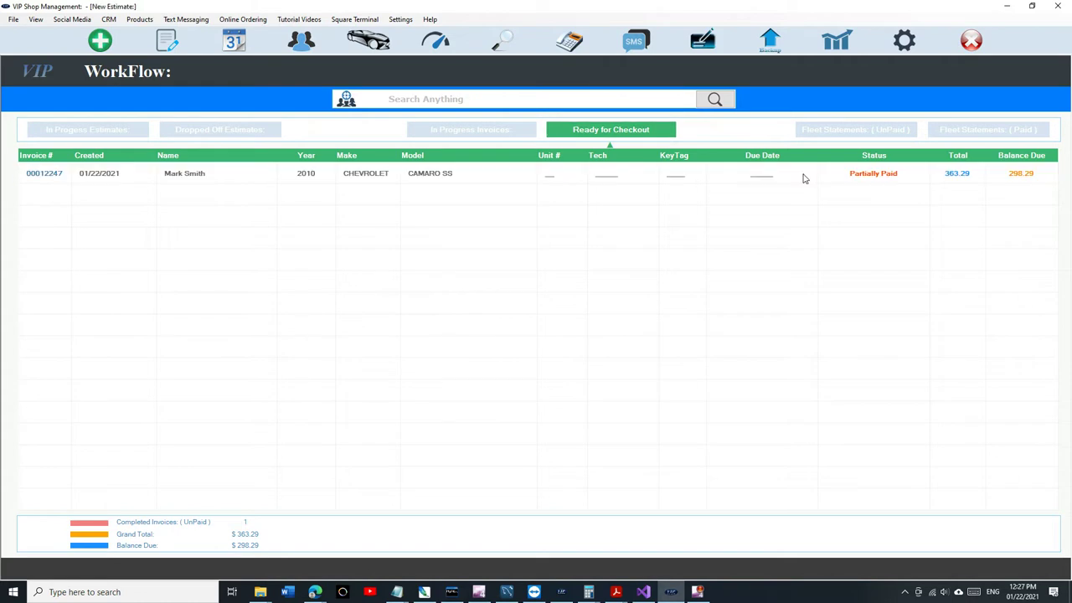
Step: Record a 50.00 check payment with its check number on the invoice
{"action": "left_click", "coordinate": [857, 499]}
{"action": "left_click", "coordinate": [611, 307]}
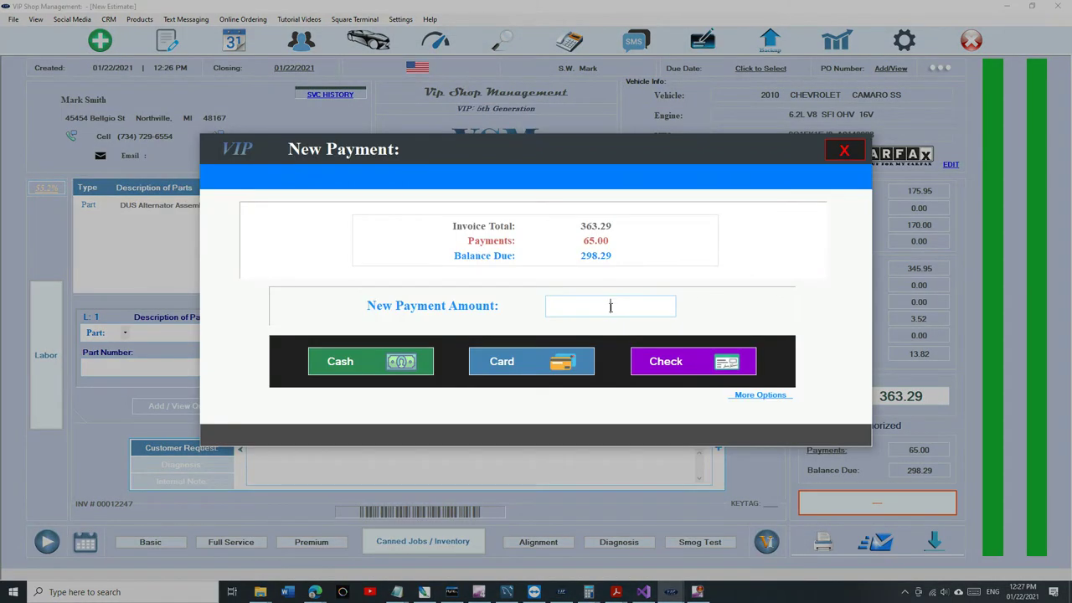
{"action": "type", "text": "50"}
{"action": "left_click", "coordinate": [651, 361]}
{"action": "type", "text": "54515"}
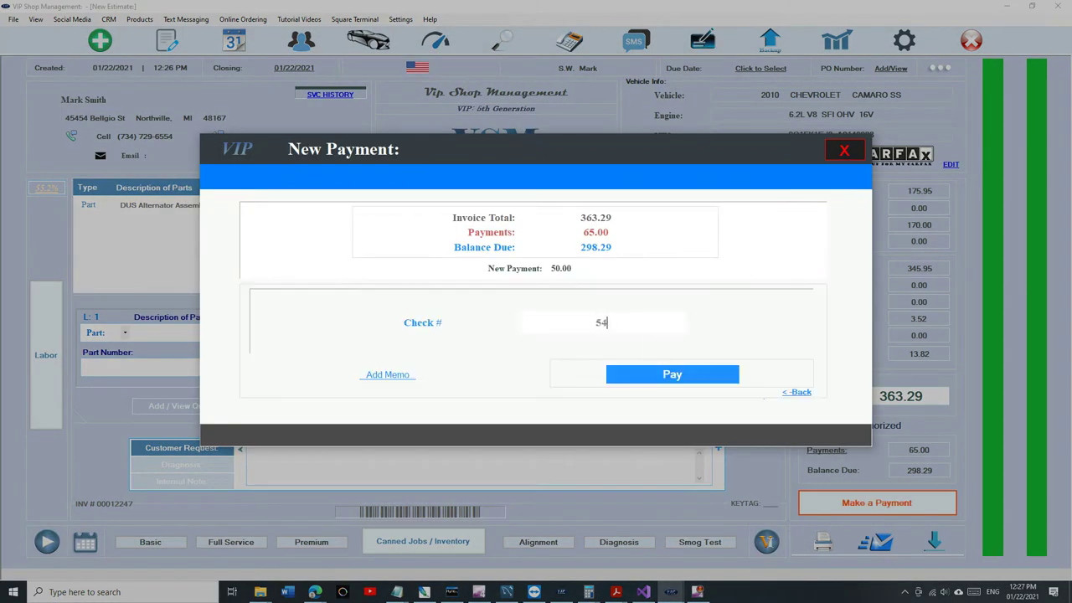
{"action": "left_click", "coordinate": [676, 373]}
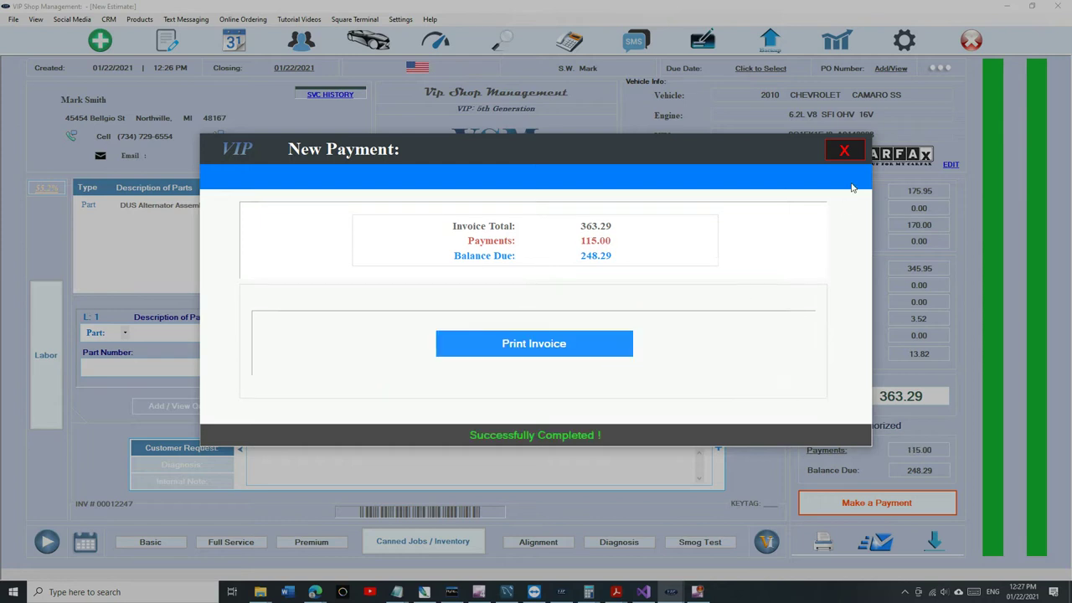
{"action": "left_click", "coordinate": [843, 151]}
{"action": "left_click", "coordinate": [826, 454]}
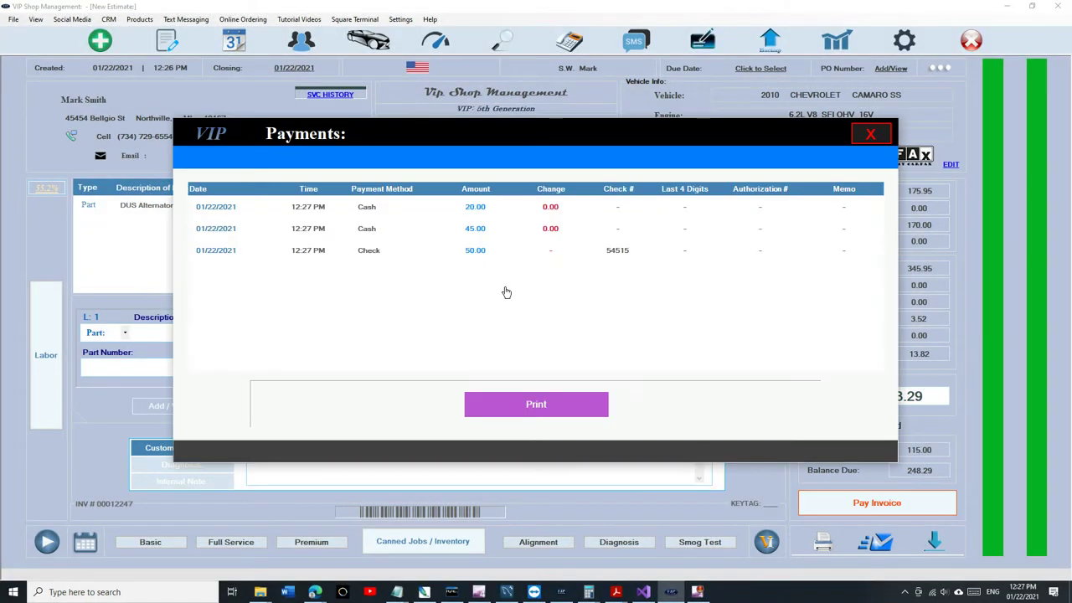